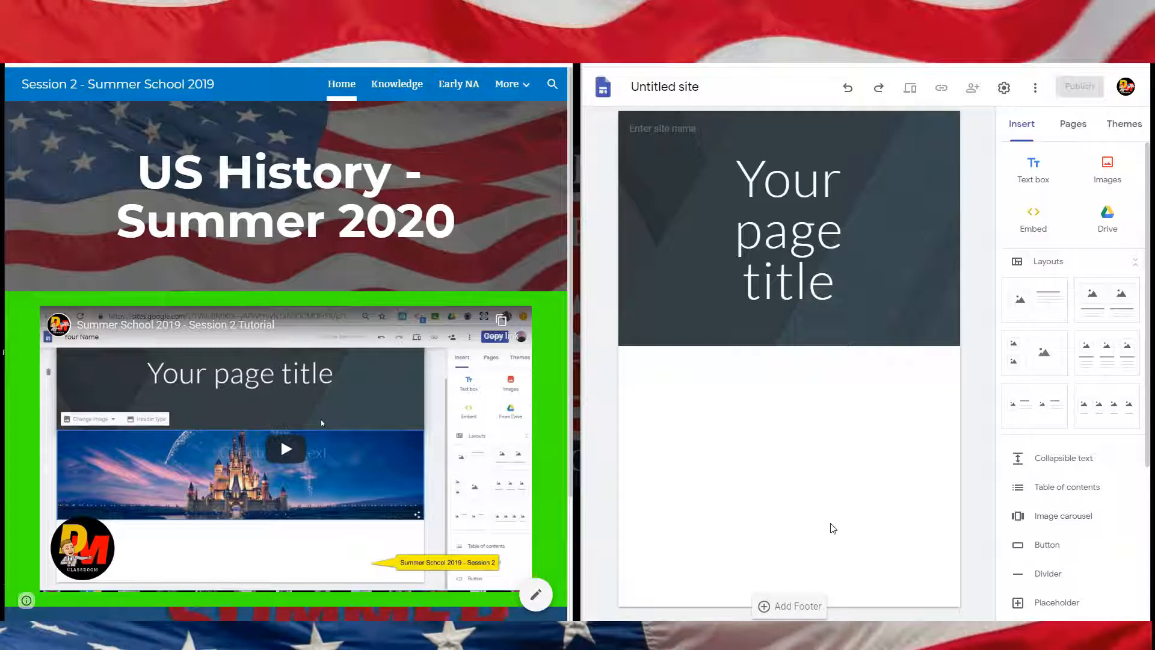
Step: Browse the example Summer School 2019 site's Home, Knowledge and Early NA pages to see what the new site needs
left_click(756, 489)
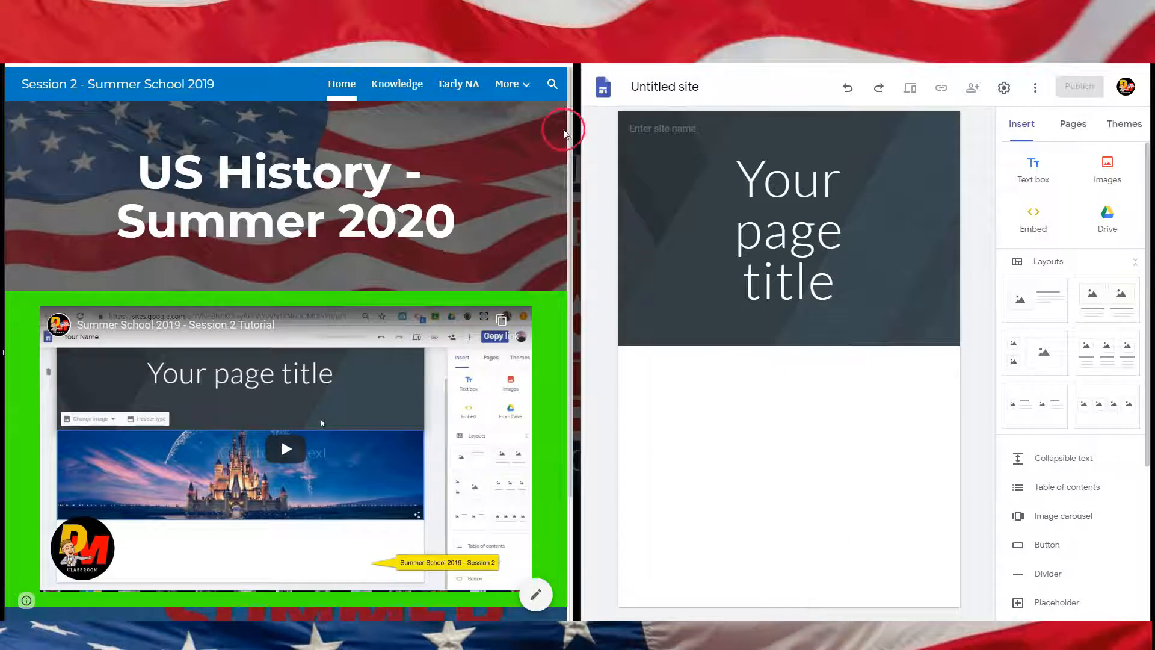
left_click(526, 88)
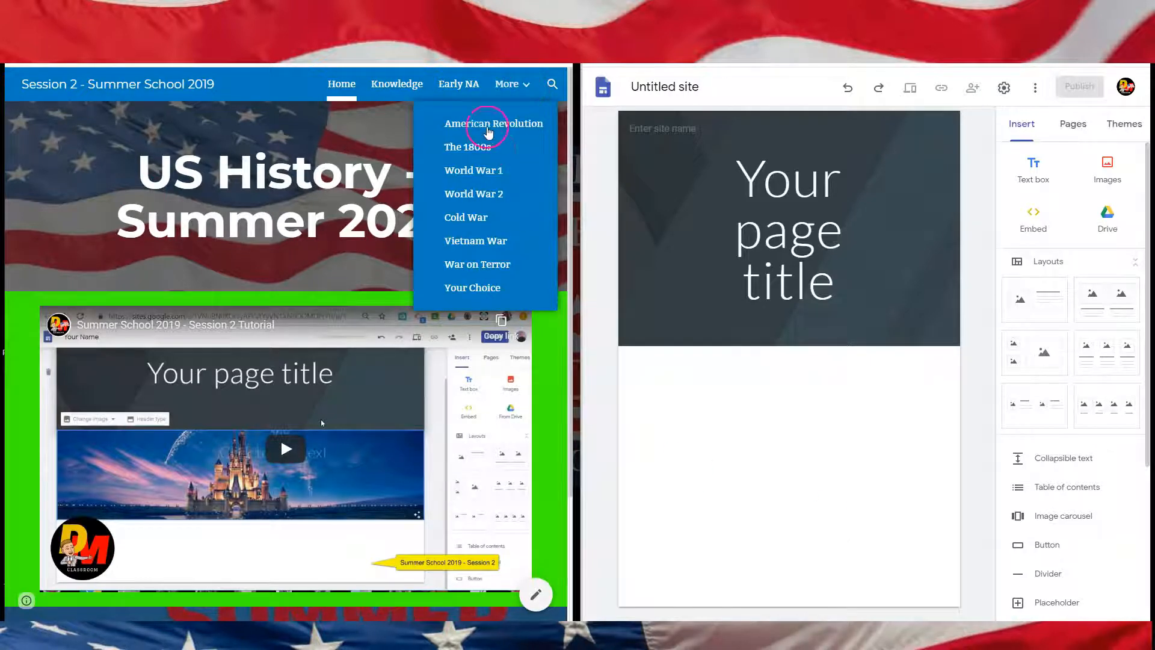
scroll(180, 164, "down", 2)
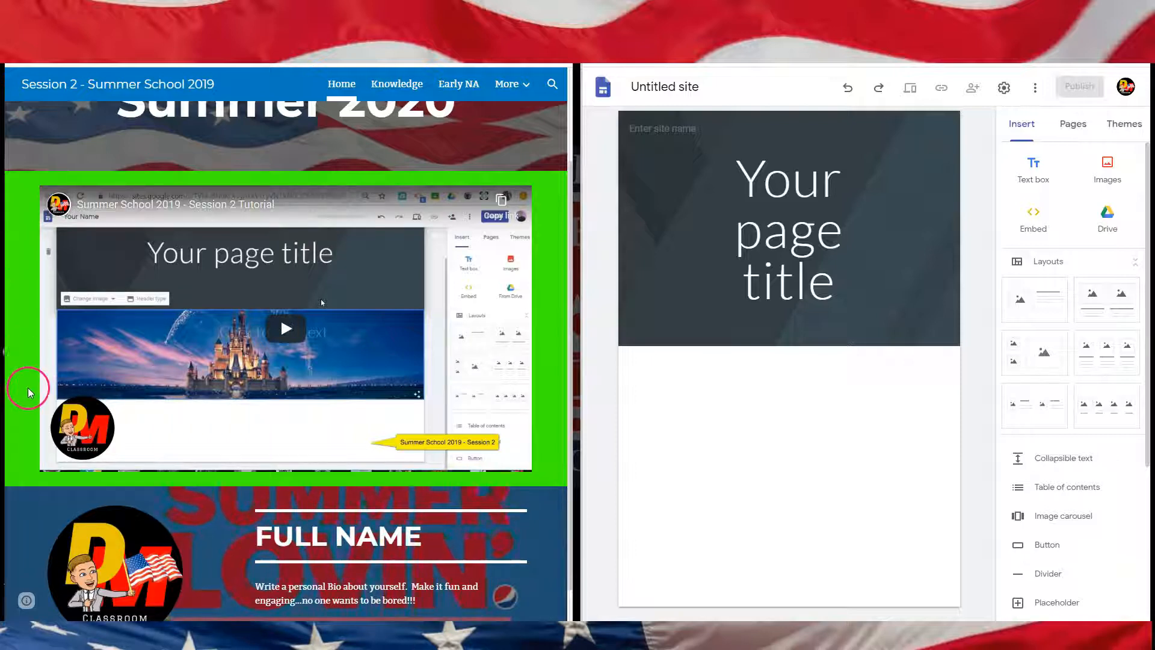
left_click(402, 86)
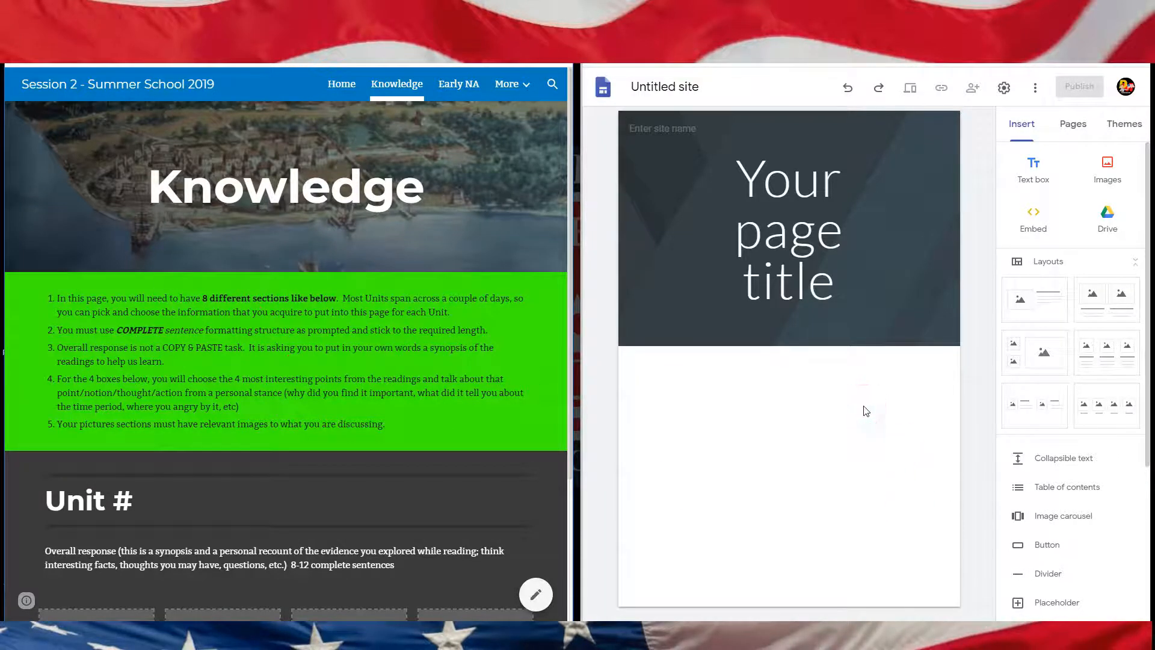
left_click(459, 87)
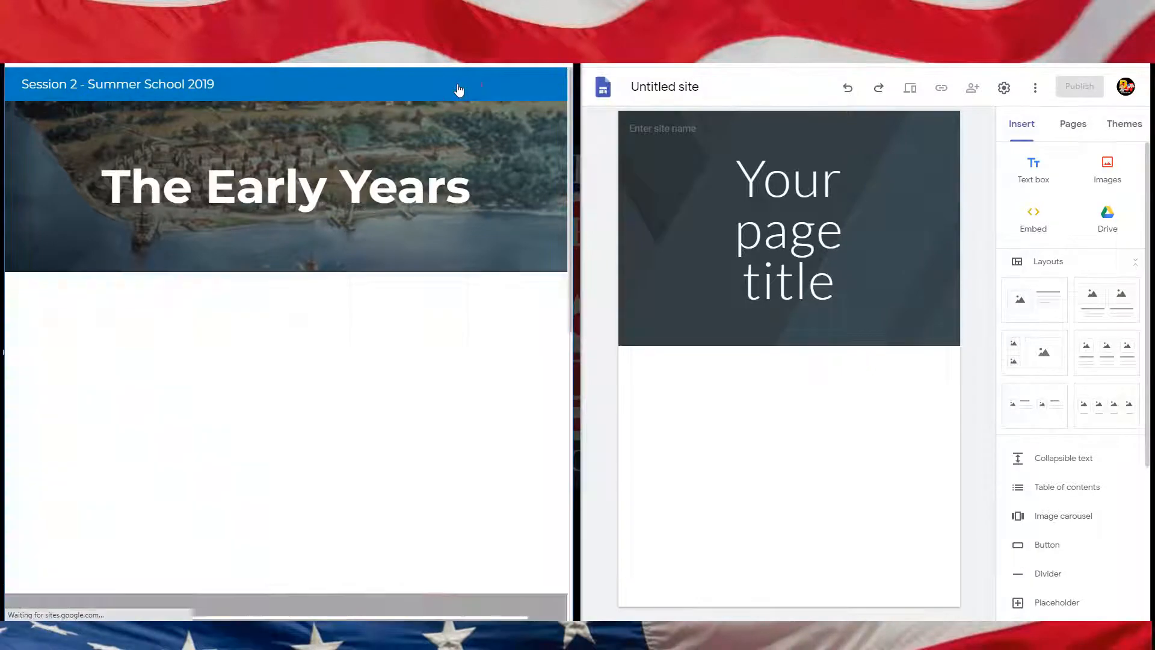
scroll(463, 425, "down", 8)
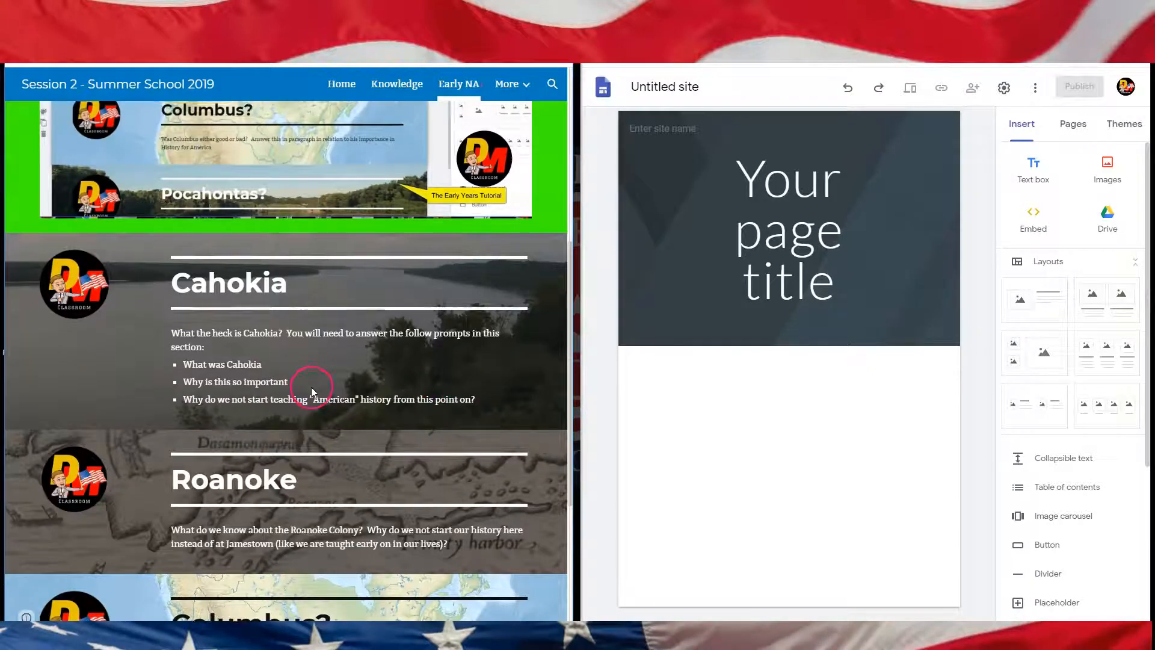
scroll(312, 387, "up", 6)
left_click(347, 89)
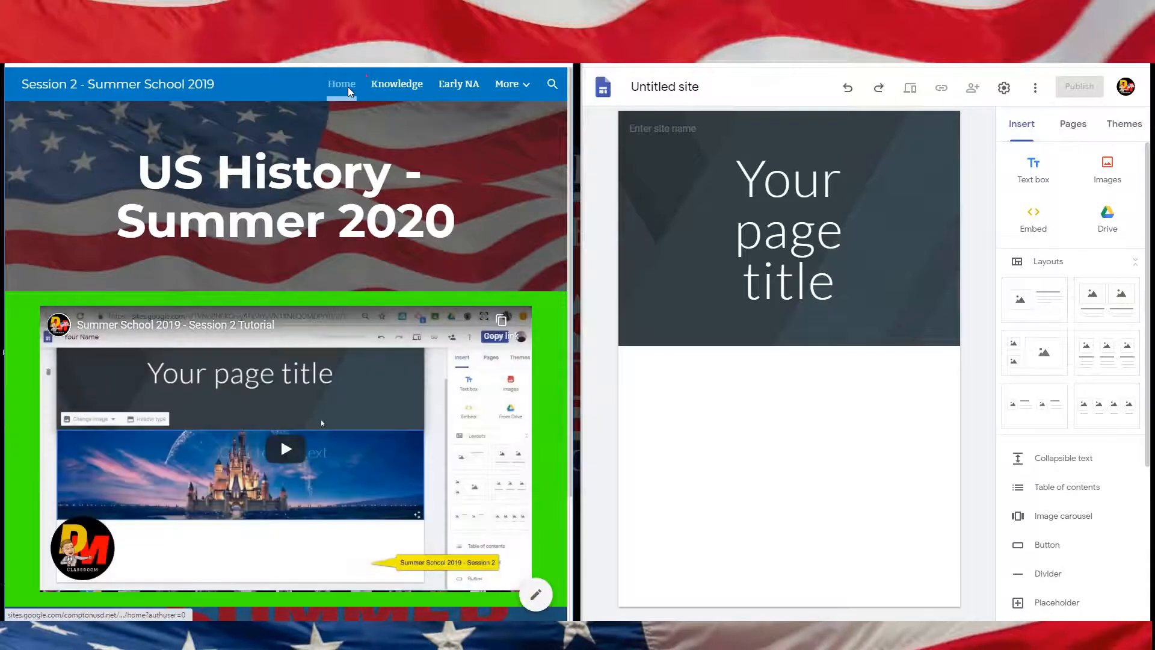
left_click(406, 258)
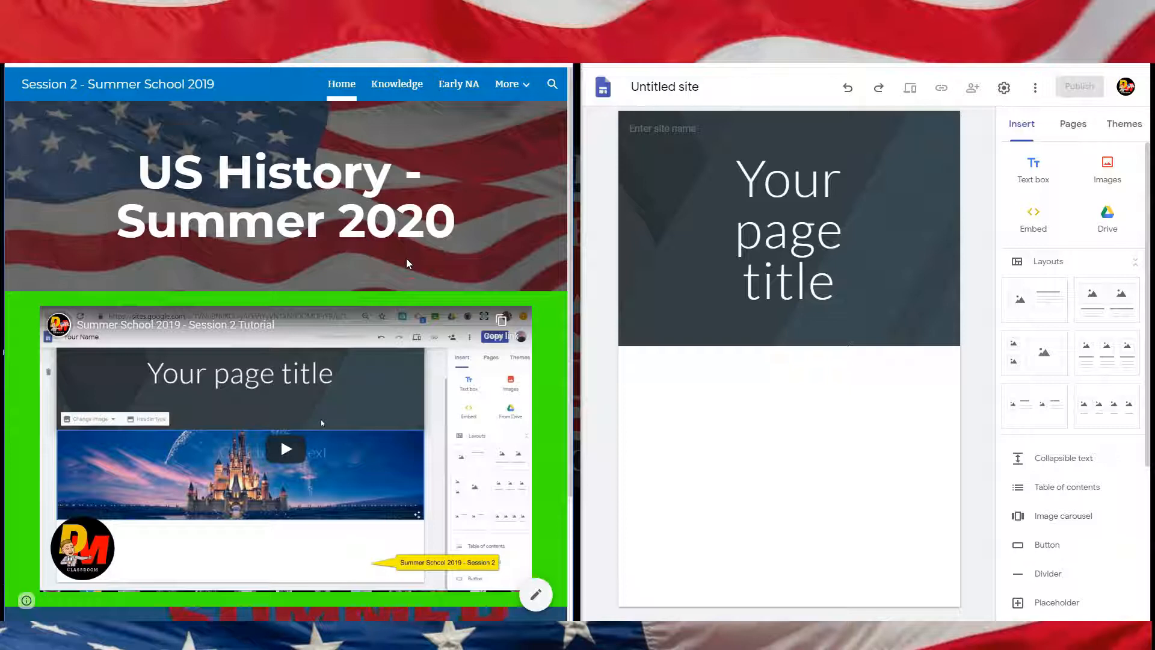
scroll(406, 263, "down", 3)
left_click(247, 438)
left_click(853, 463)
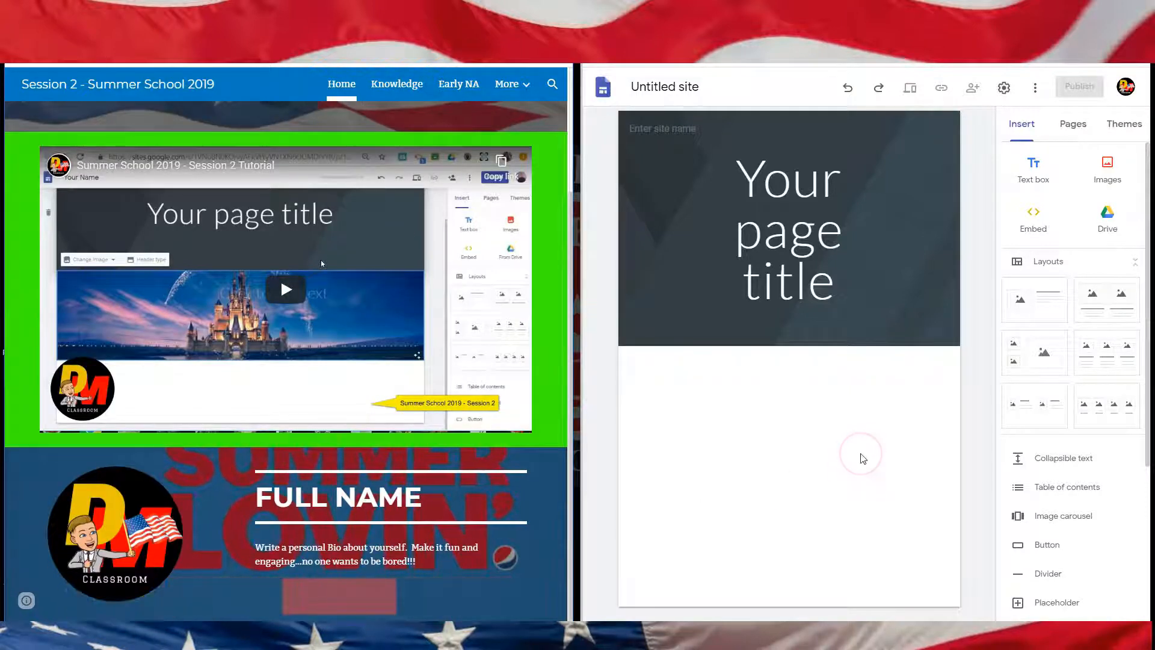
left_click(295, 519)
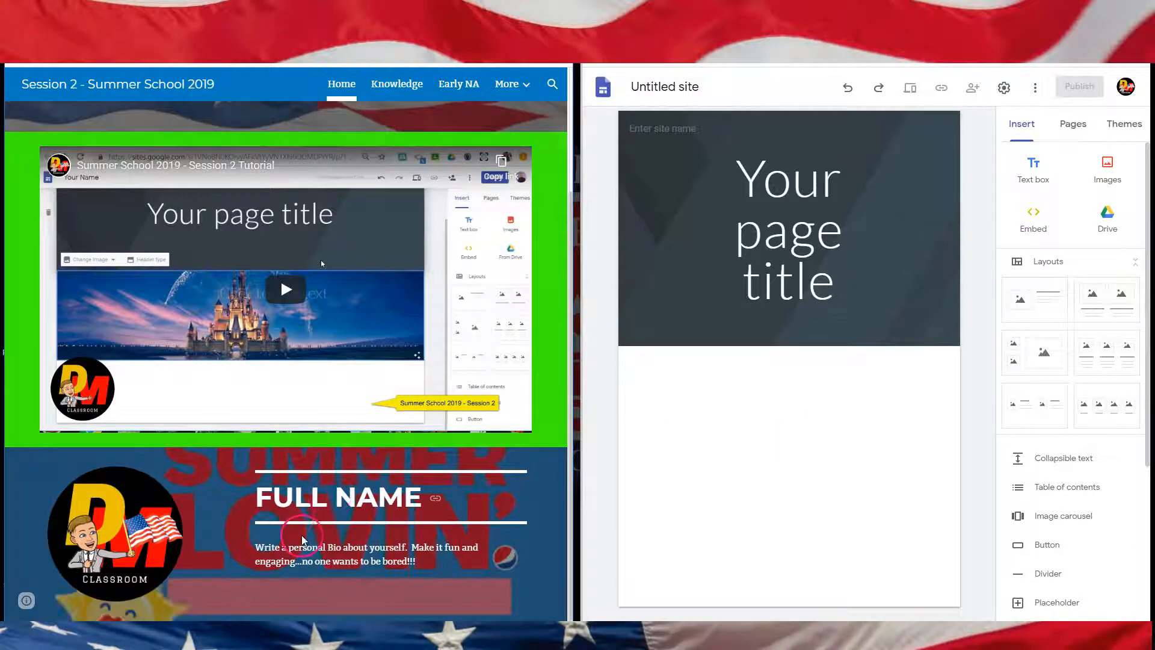
left_click(181, 91)
Step: Rename the new site as NAME - USH Webpage
left_click(639, 86)
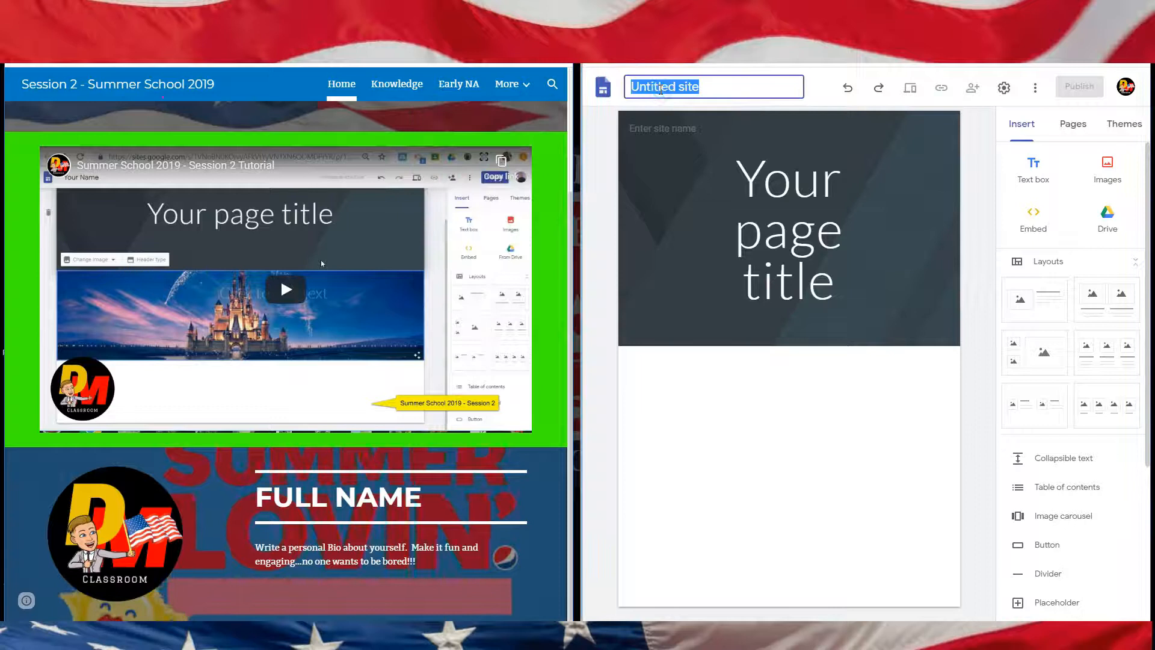
type("N")
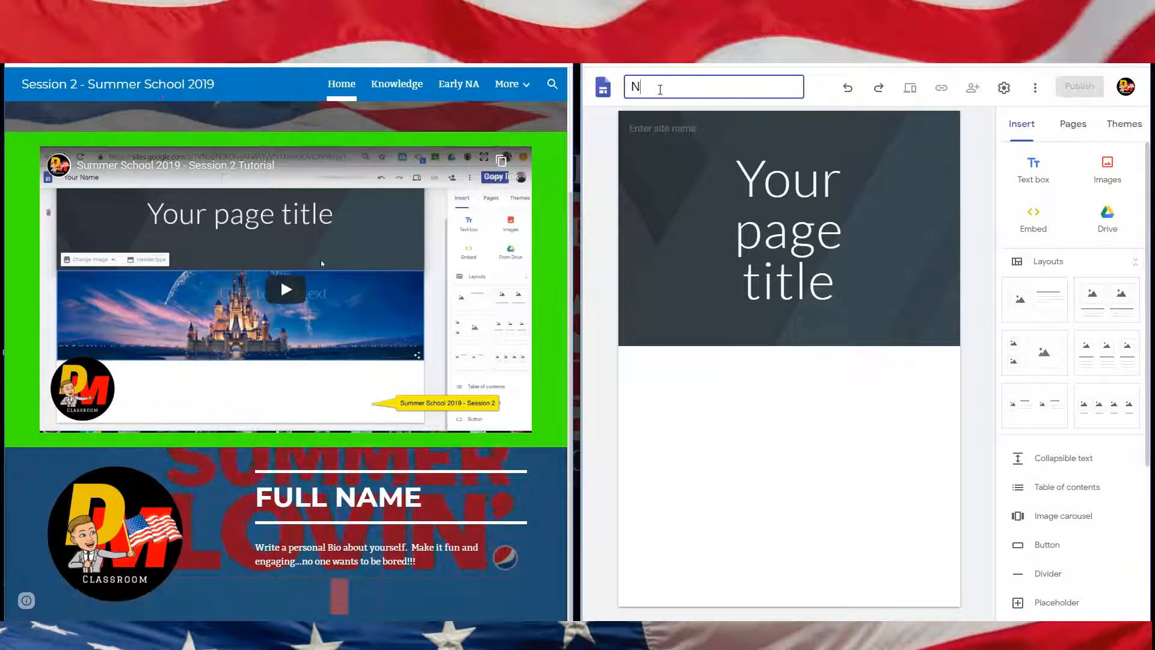
type("AME - US")
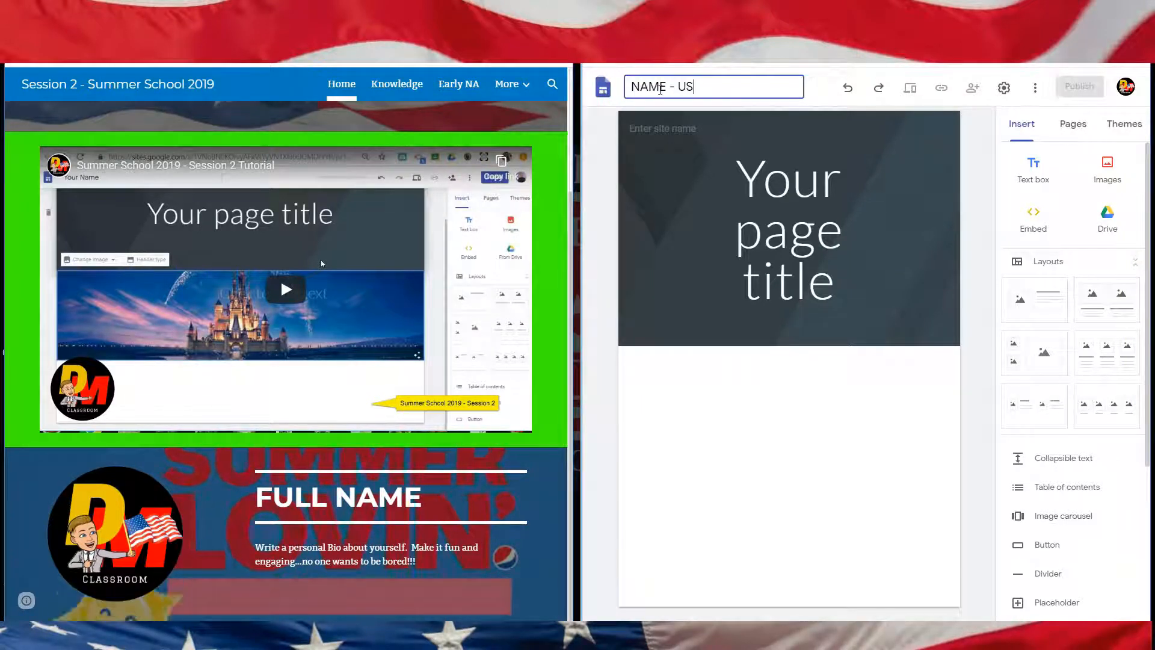
type("H Webpage")
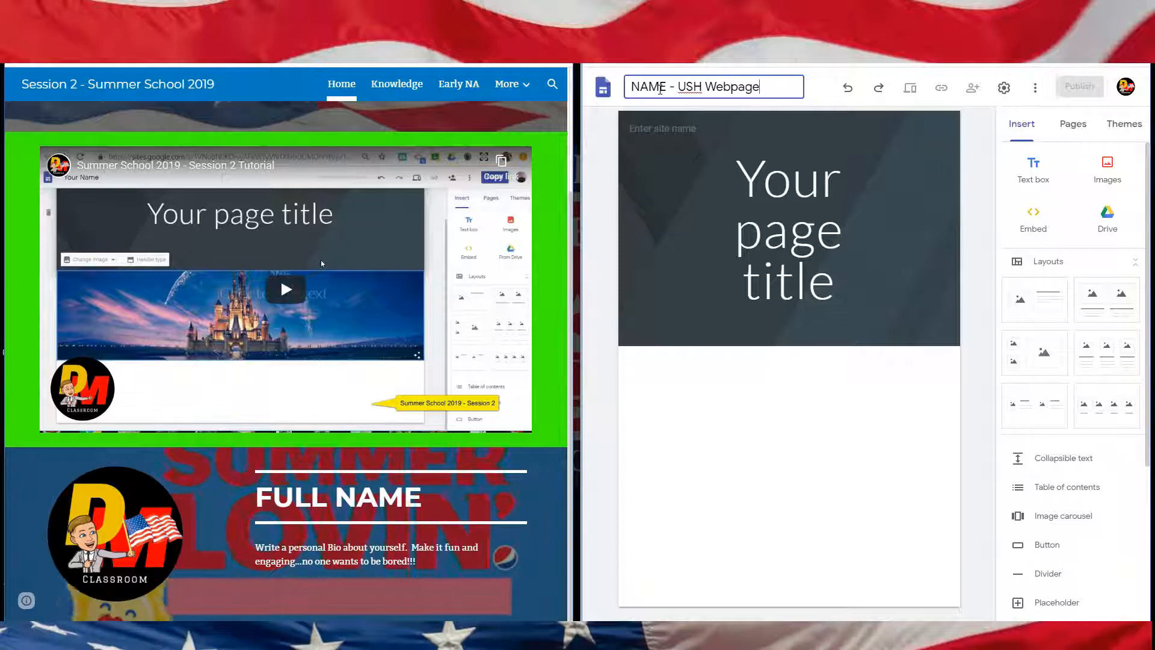
left_click(800, 118)
left_click(982, 204)
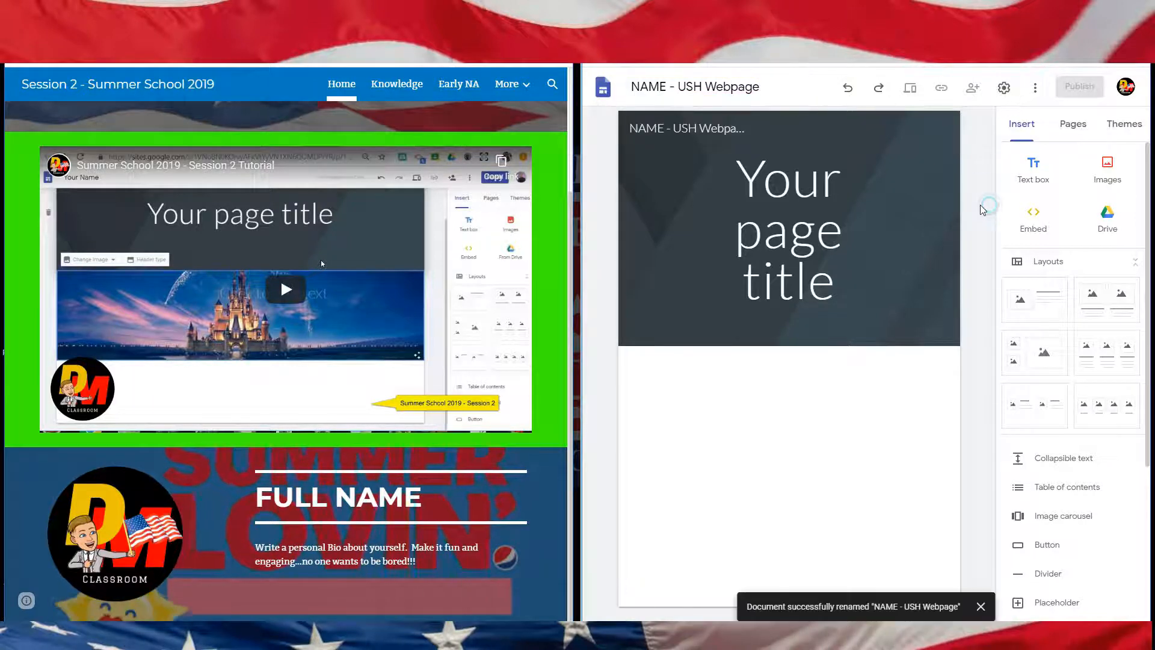
Step: Search Google Images for COVID and insert the COVID-19 stamp image into the tile beside the Full Name text
mouse_move(891, 192)
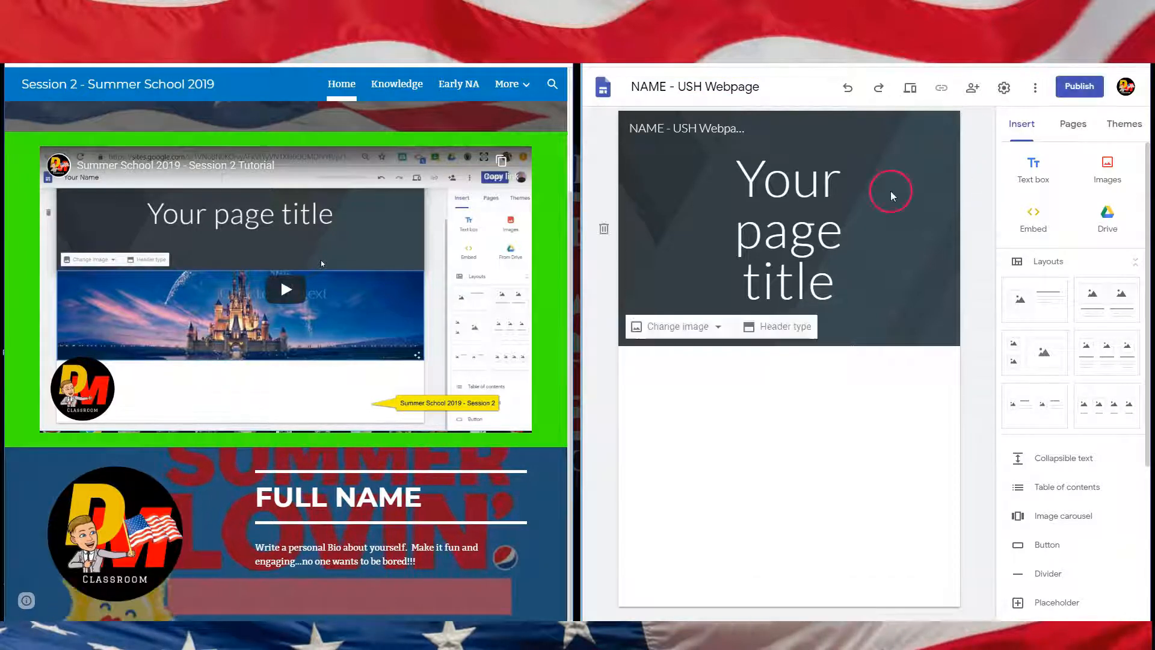
left_click(792, 159)
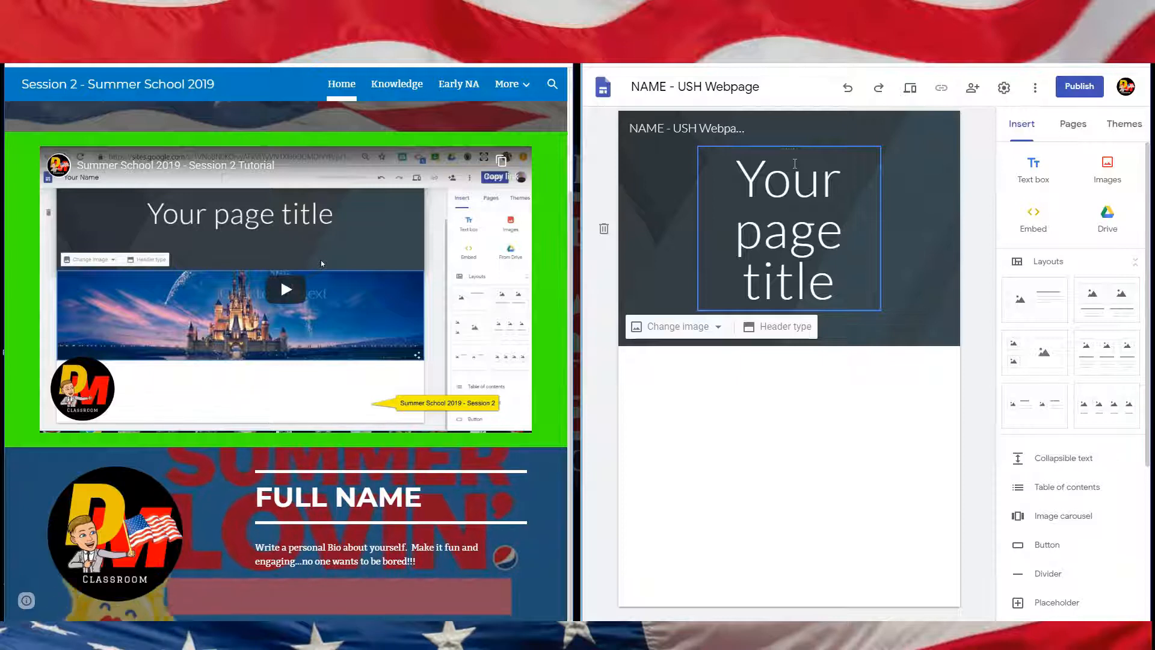
left_click(955, 203)
left_click(1075, 87)
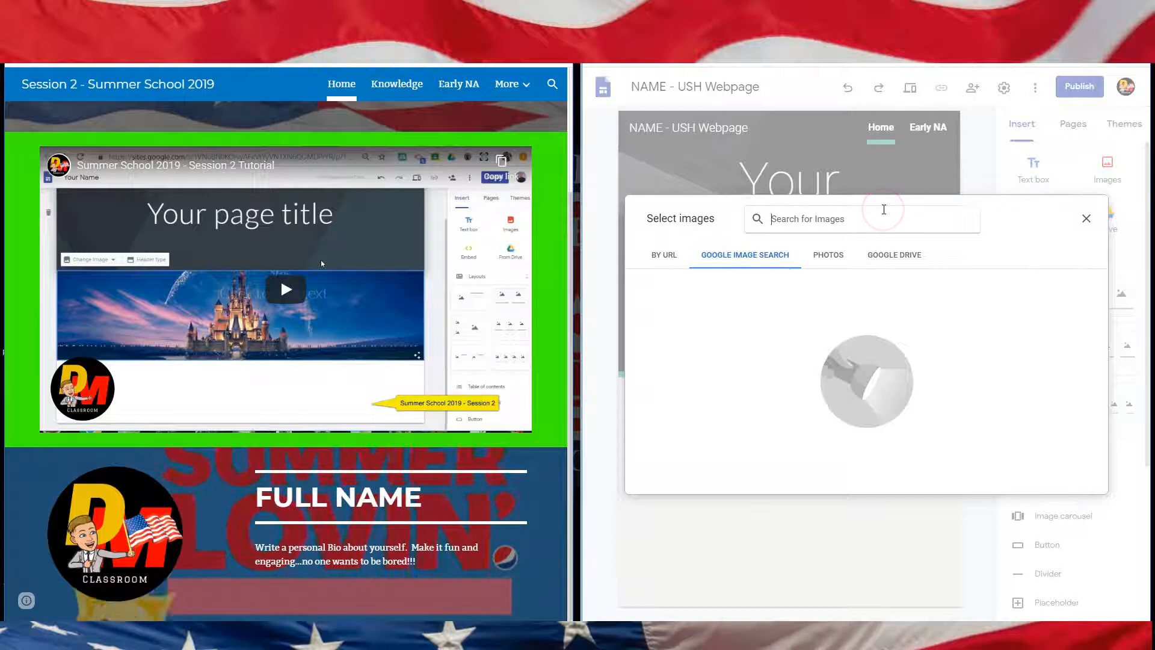
type("coVID")
key("Return")
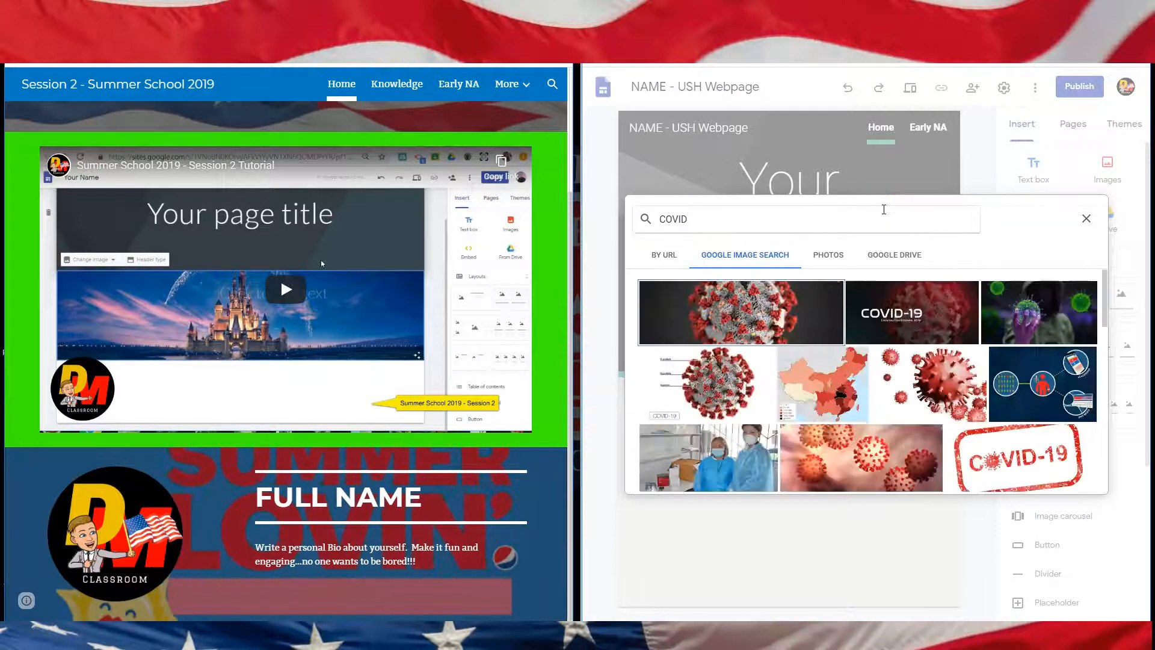
left_click(994, 471)
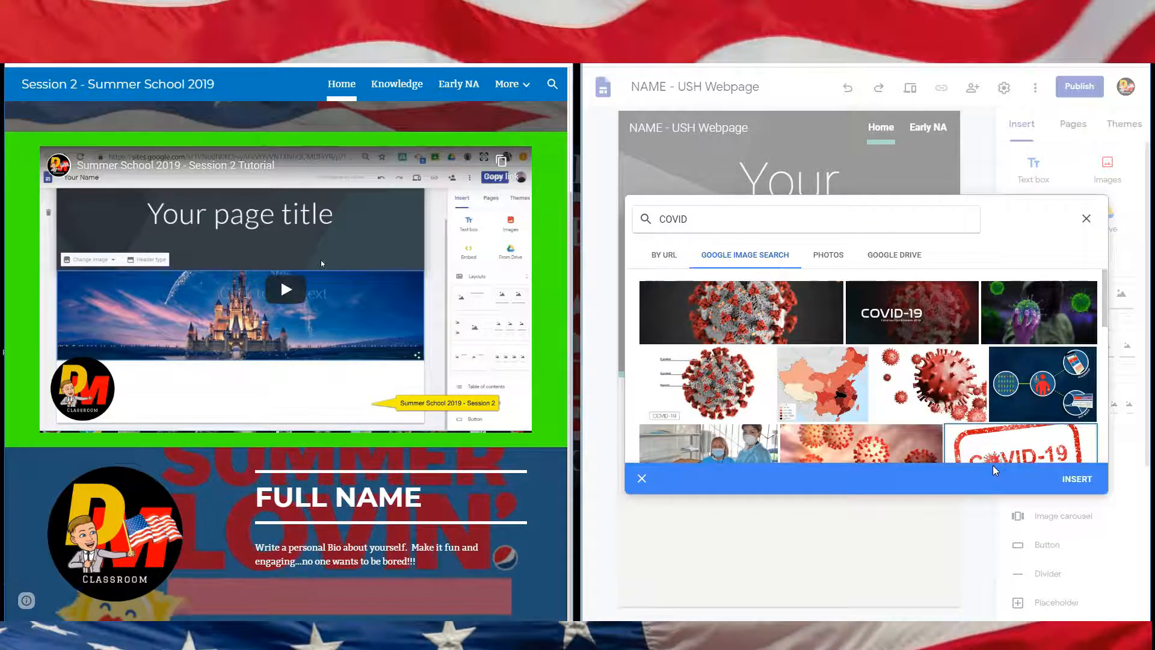
left_click(1080, 489)
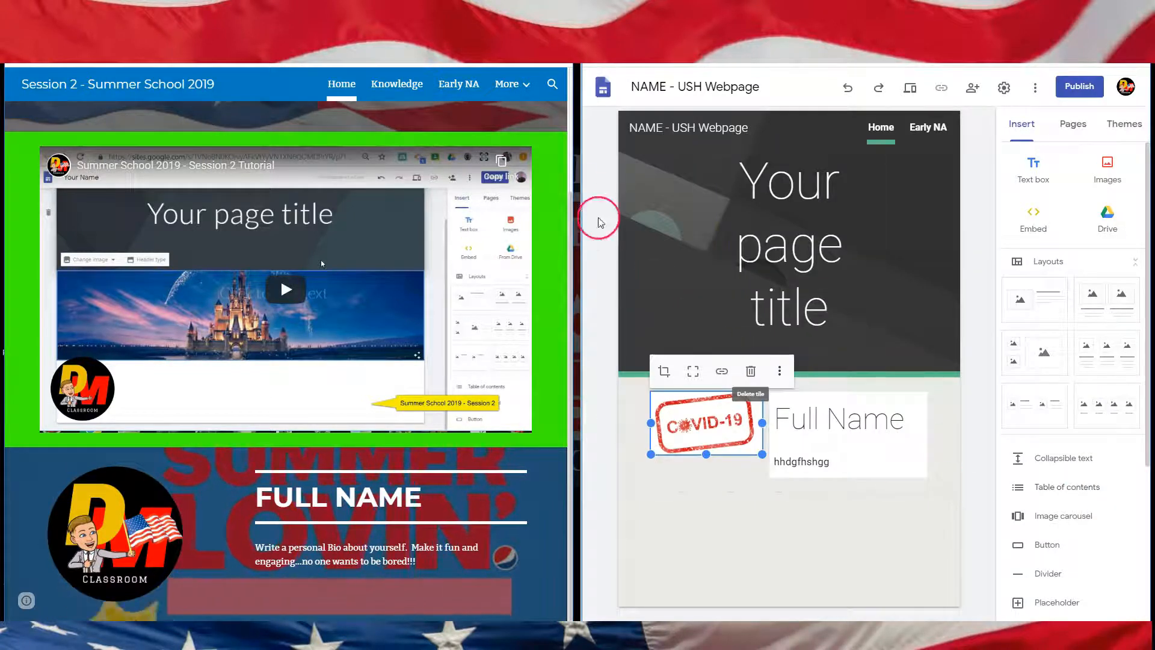
Step: Open the Early NA page in the editor and add four image-and-text layout sections matching the example's topics
left_click(465, 88)
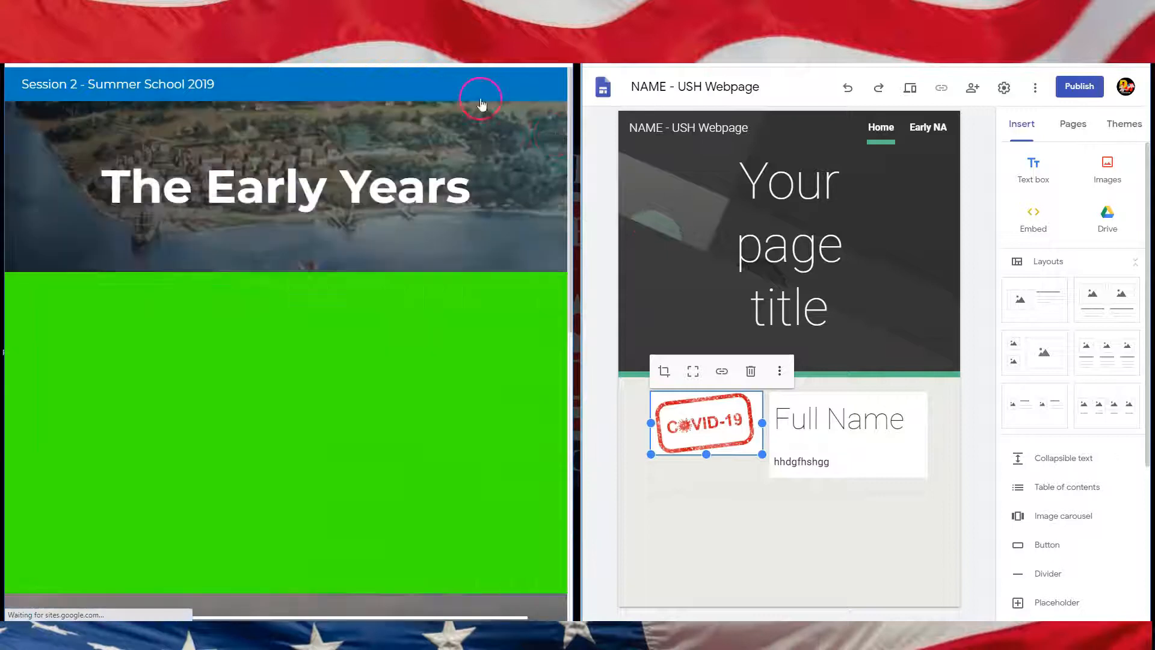
left_click(929, 127)
scroll(358, 373, "down", 7)
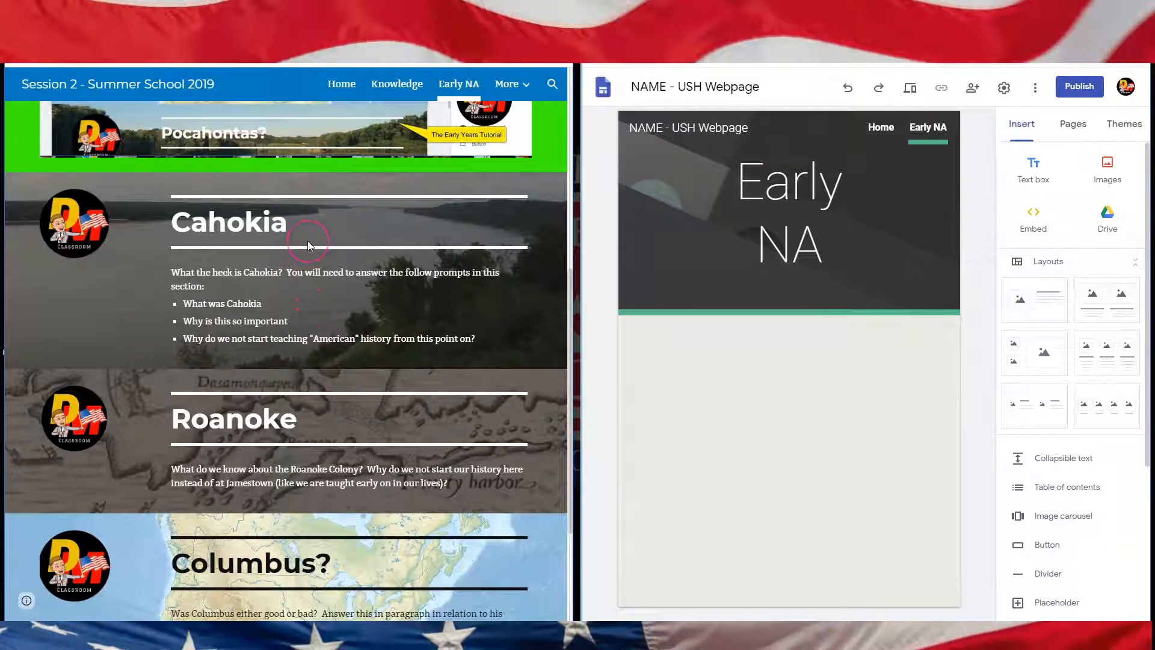
scroll(308, 240, "down", 2)
scroll(308, 241, "up", 1)
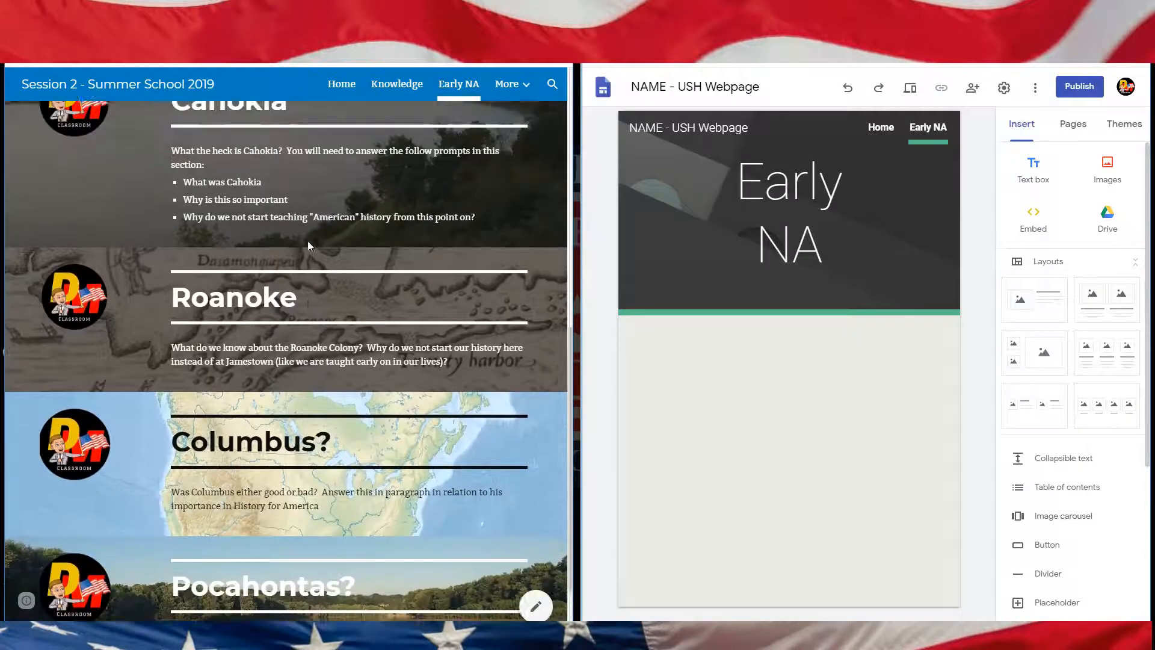
left_click(264, 148)
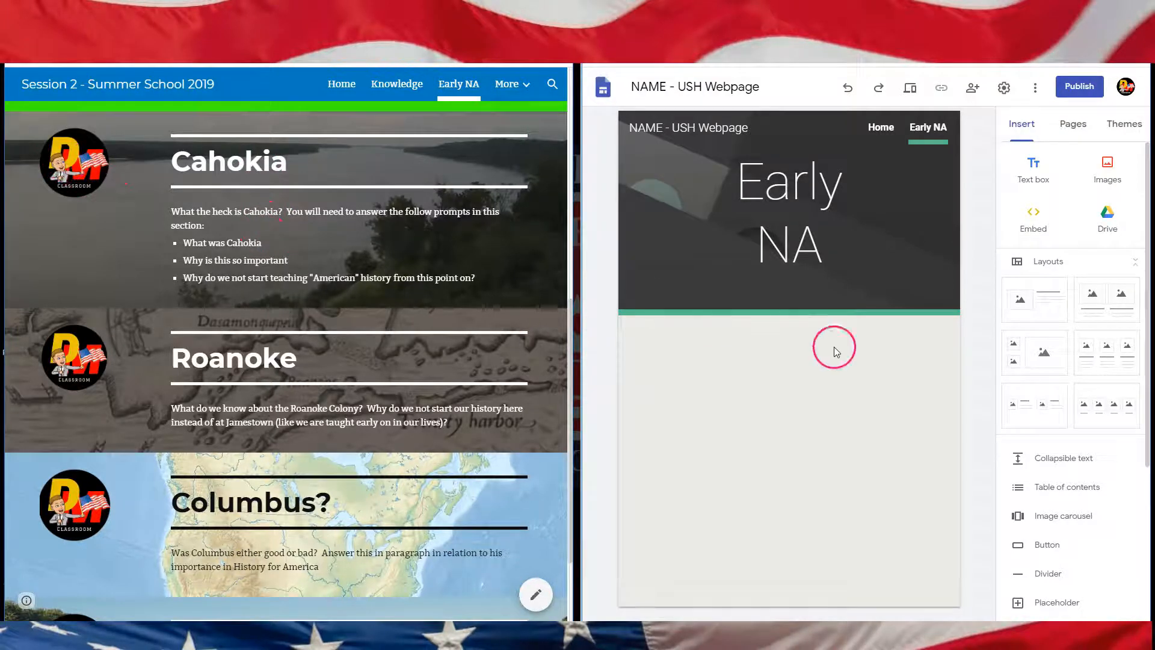
left_click(799, 178)
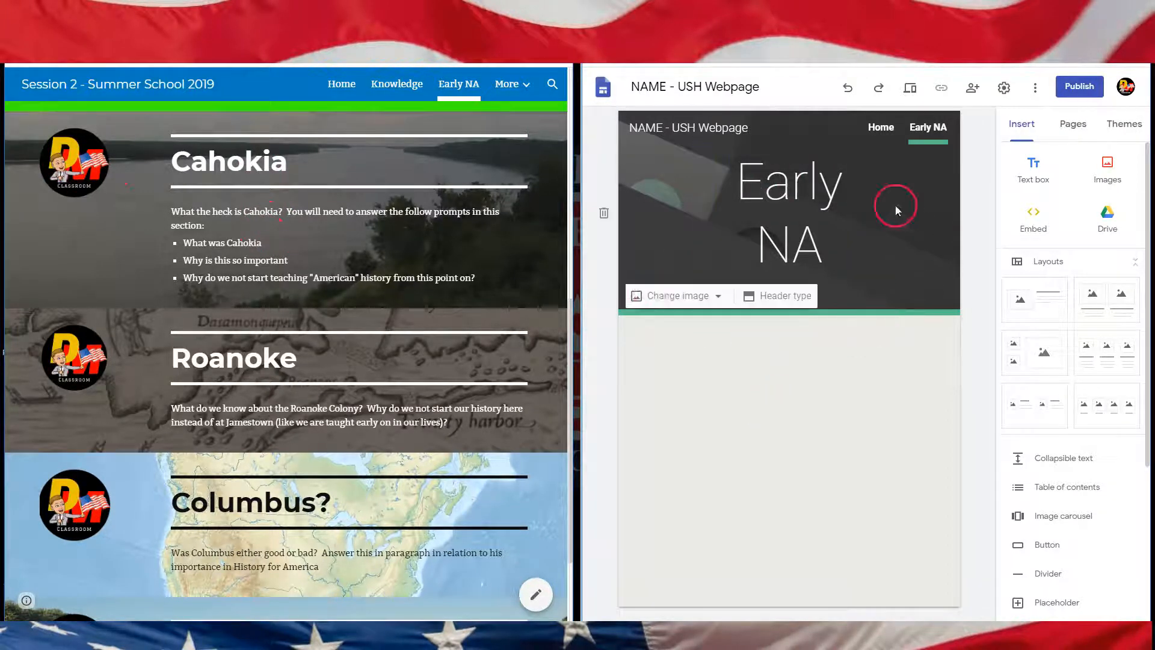
left_click(671, 381)
left_click(1043, 310)
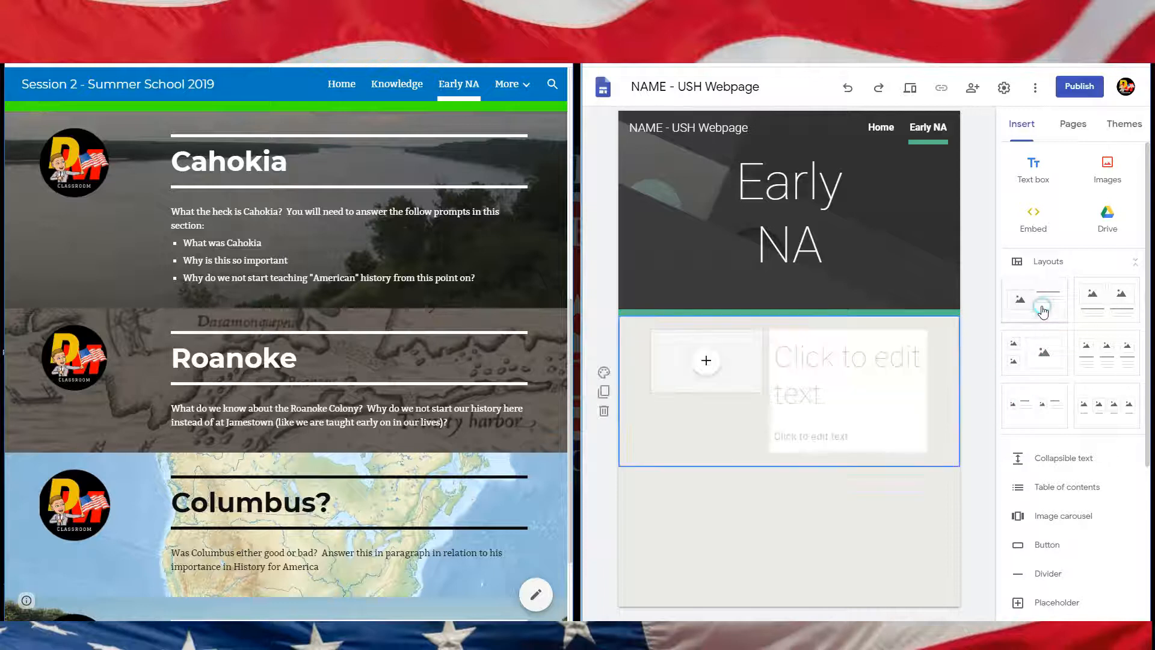
left_click(1039, 301)
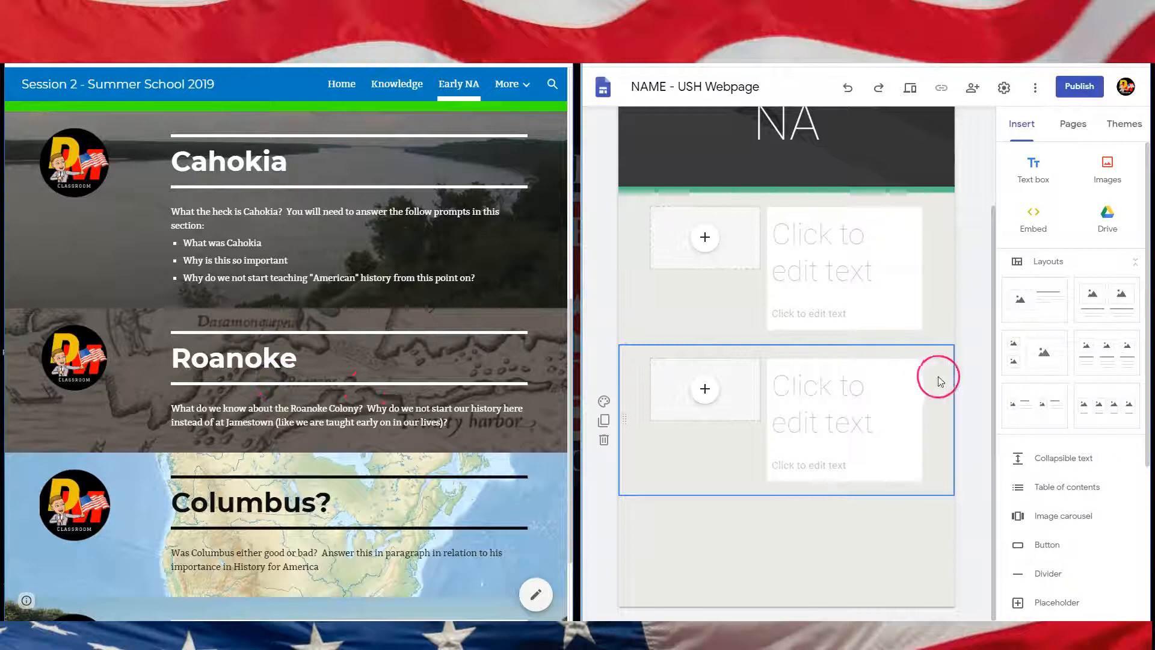
left_click(1035, 304)
scroll(479, 434, "down", 2)
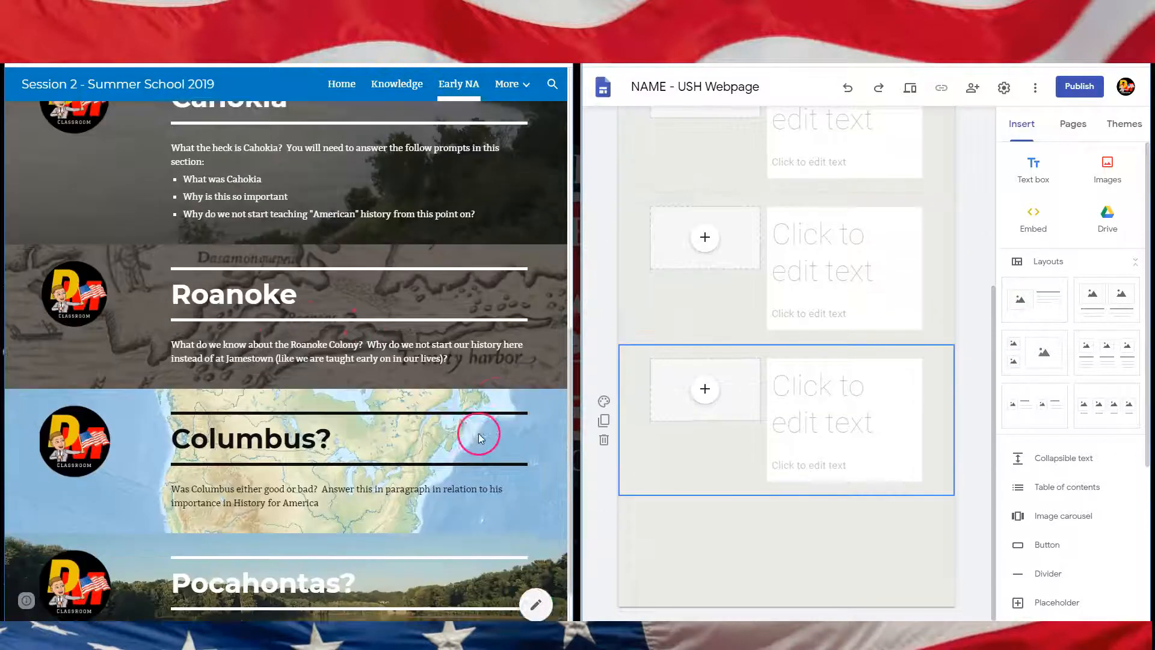
left_click(1050, 310)
left_click(828, 425)
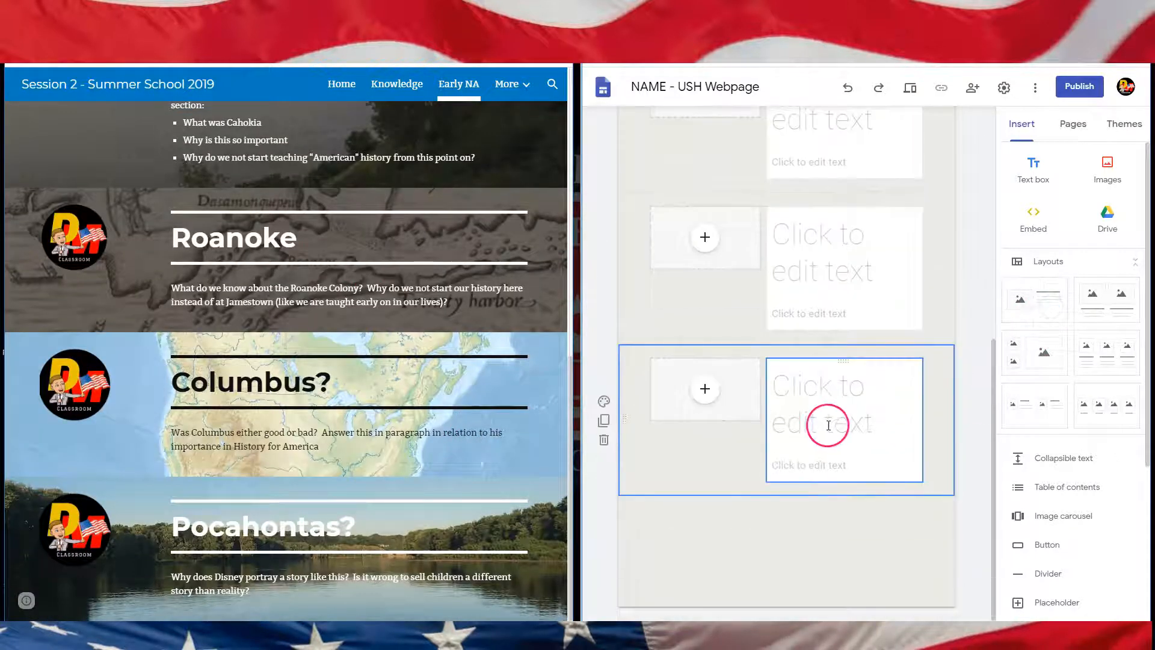
left_click(1110, 11)
scroll(698, 360, "up", 1)
scroll(698, 360, "up", 4)
left_click(699, 359)
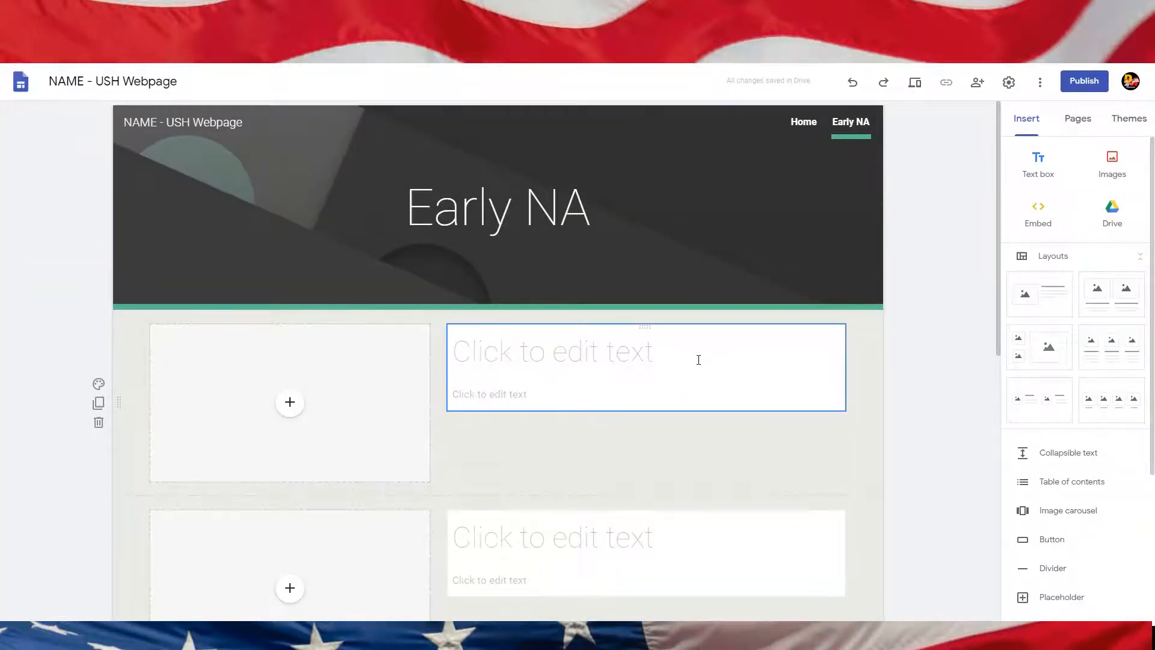
left_click(1134, 17)
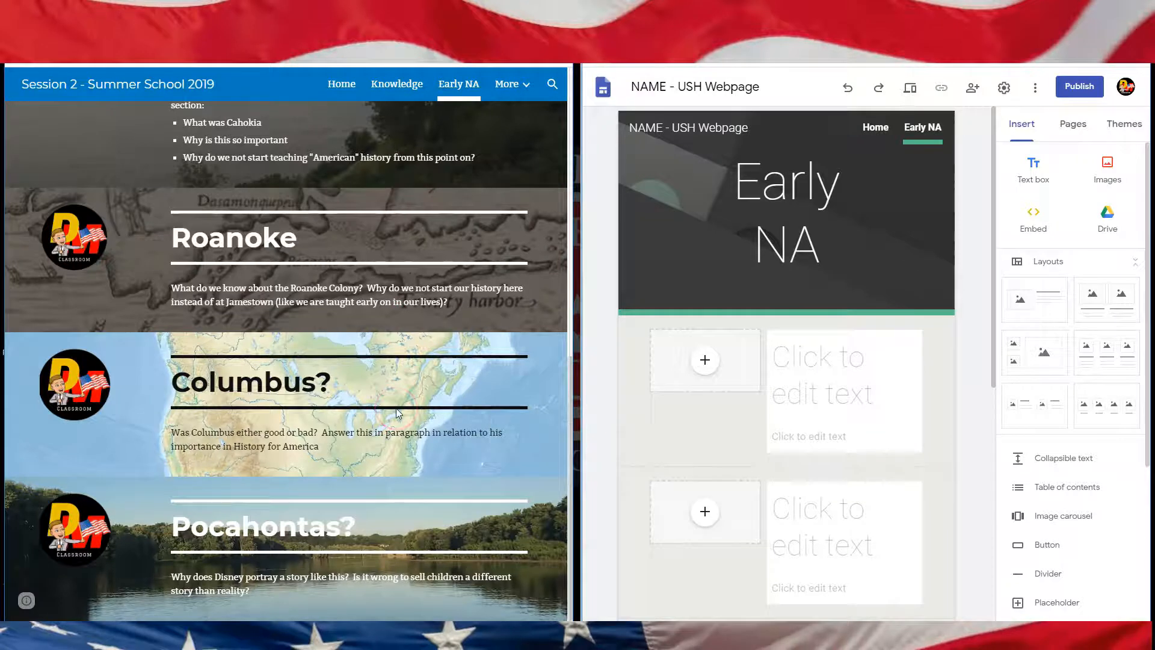
Step: Scroll through the example Early NA page's tutorial video and topic sections
scroll(396, 407, "up", 4)
left_click(114, 345)
scroll(113, 351, "up", 5)
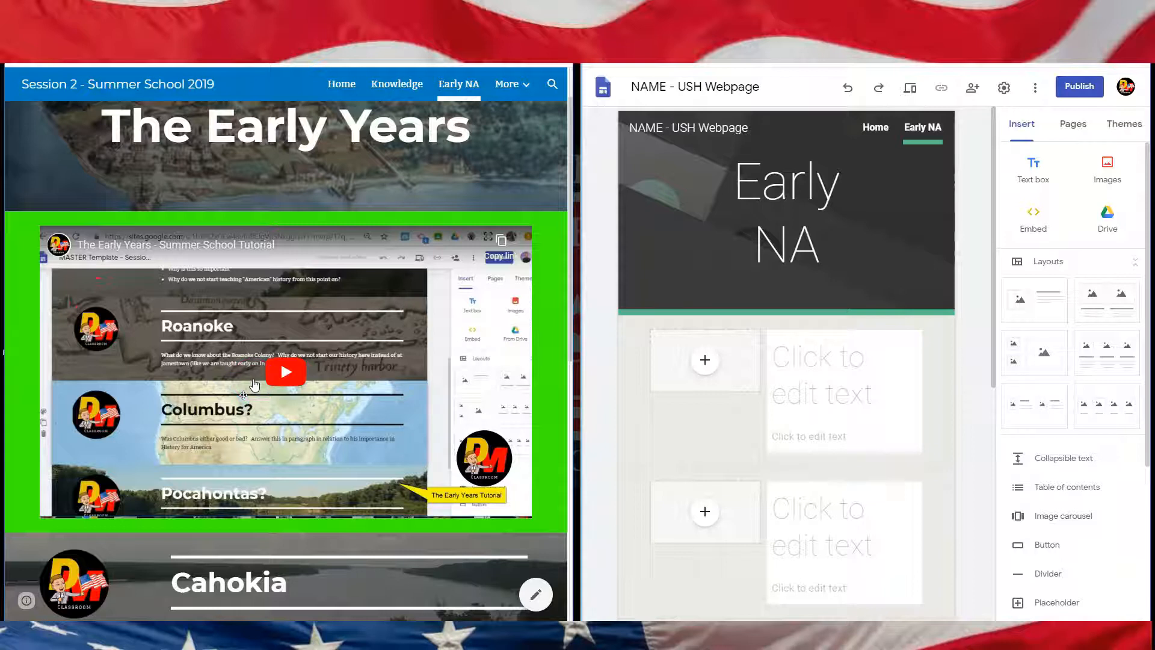
scroll(253, 391, "up", 1)
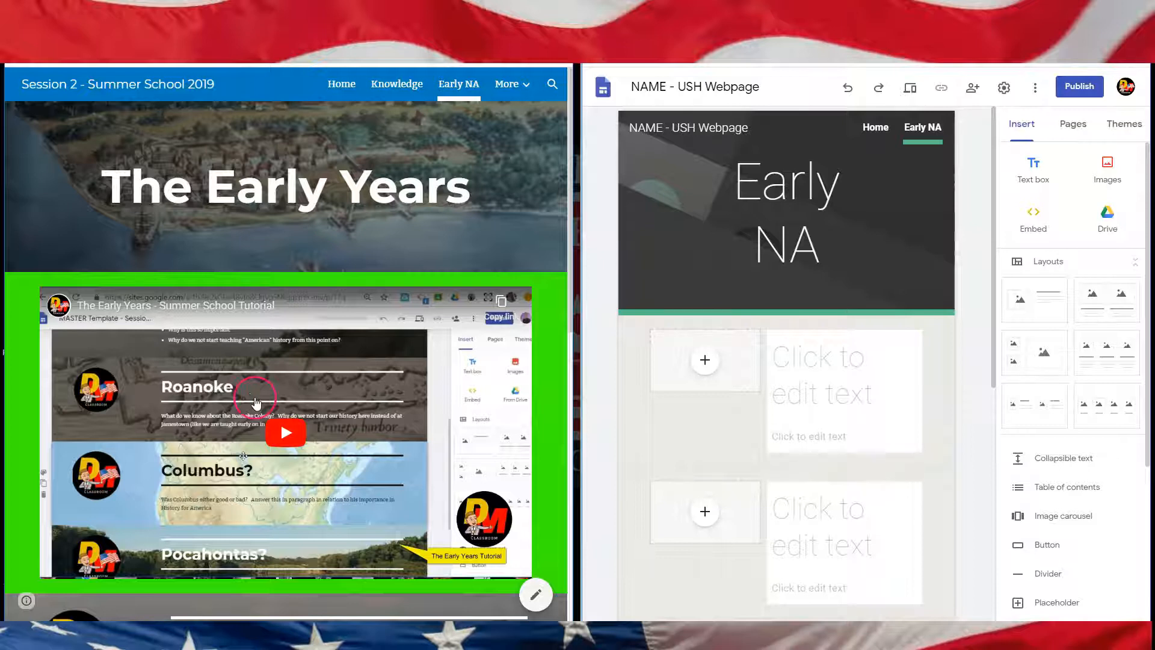
scroll(263, 387, "down", 6)
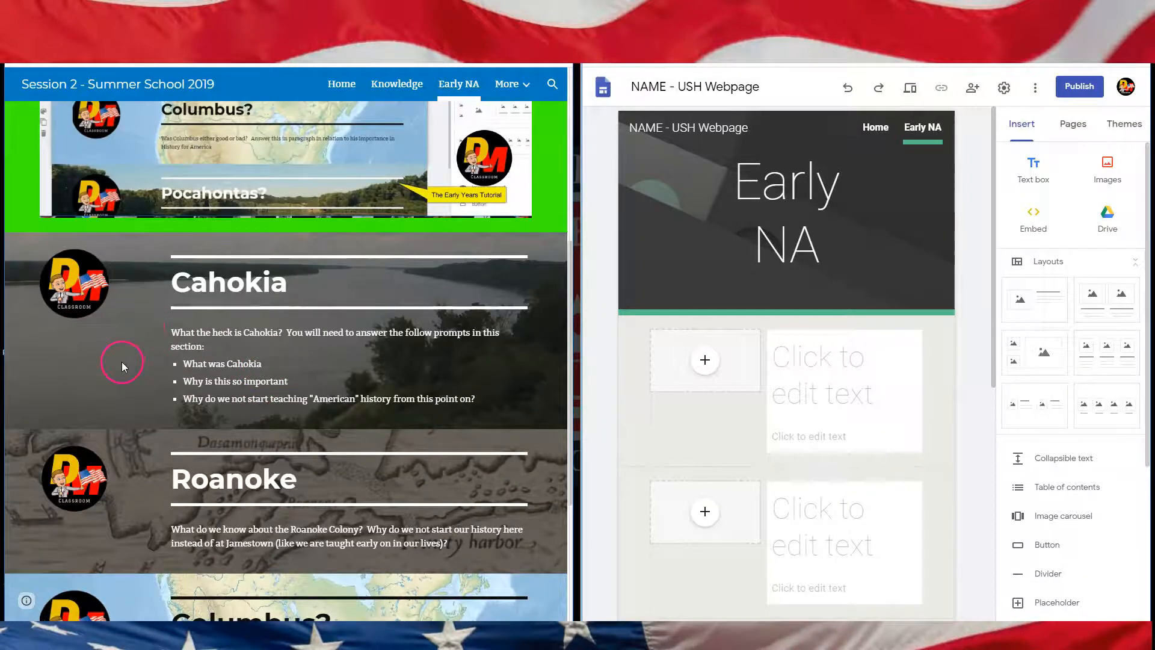
Step: Scroll further down the example Early NA page to review the remaining topic sections
scroll(259, 347, "down", 3)
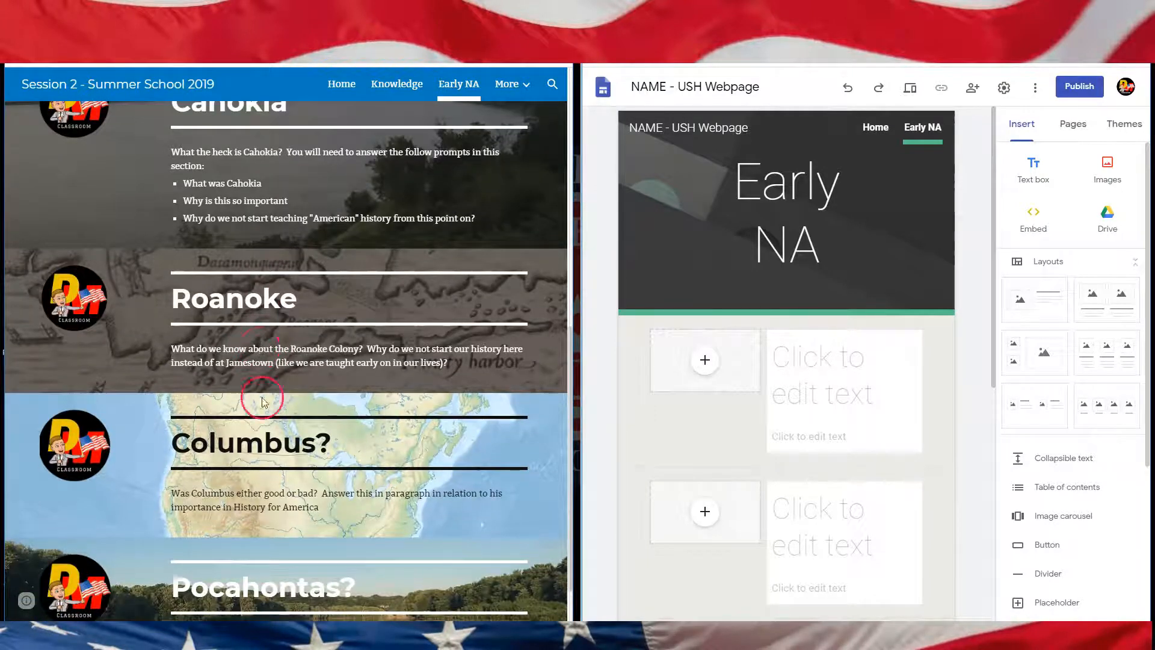
scroll(260, 515, "down", 1)
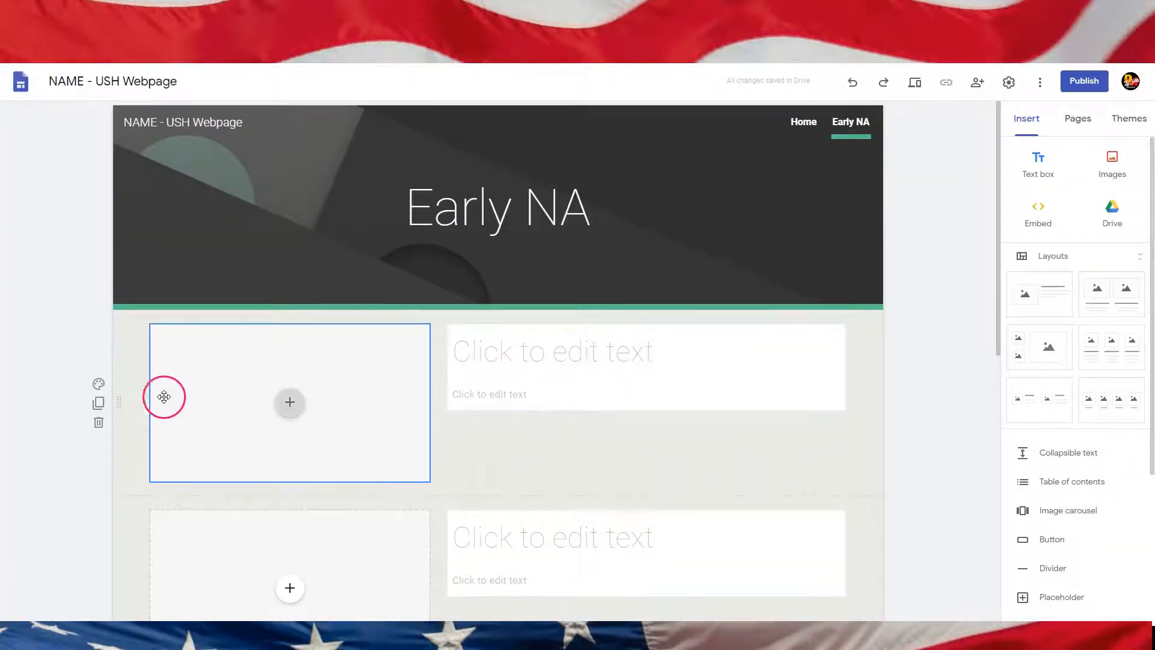
Step: Set the first Early NA section's background to Emphasis 2
left_click(135, 373)
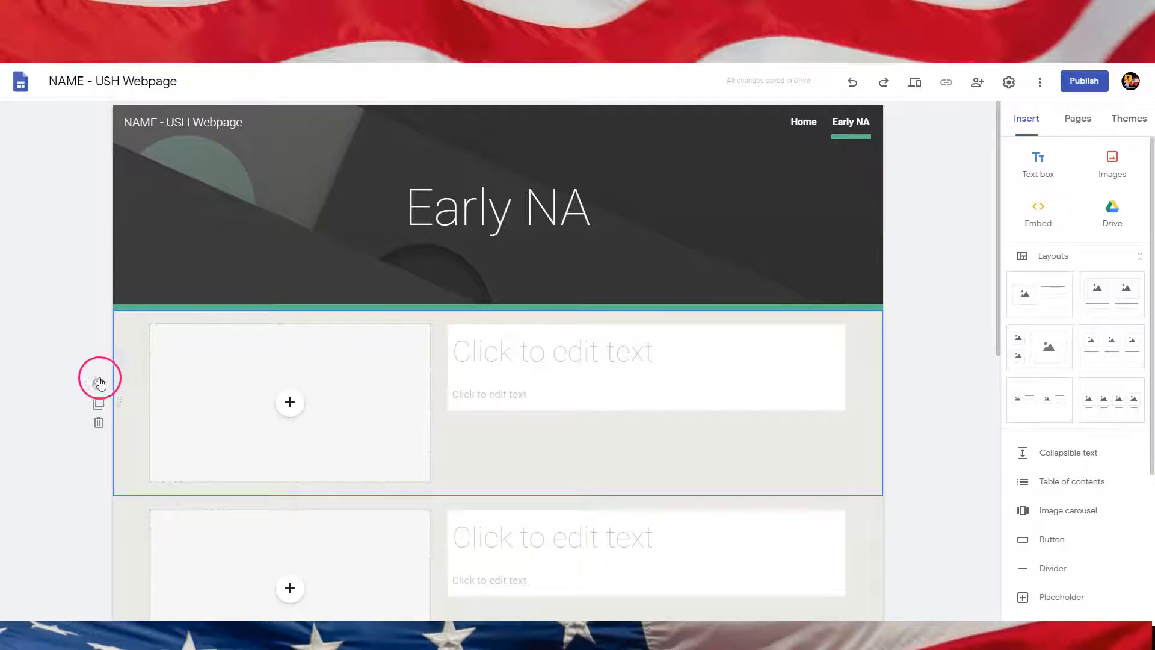
left_click_drag(120, 405, 140, 392)
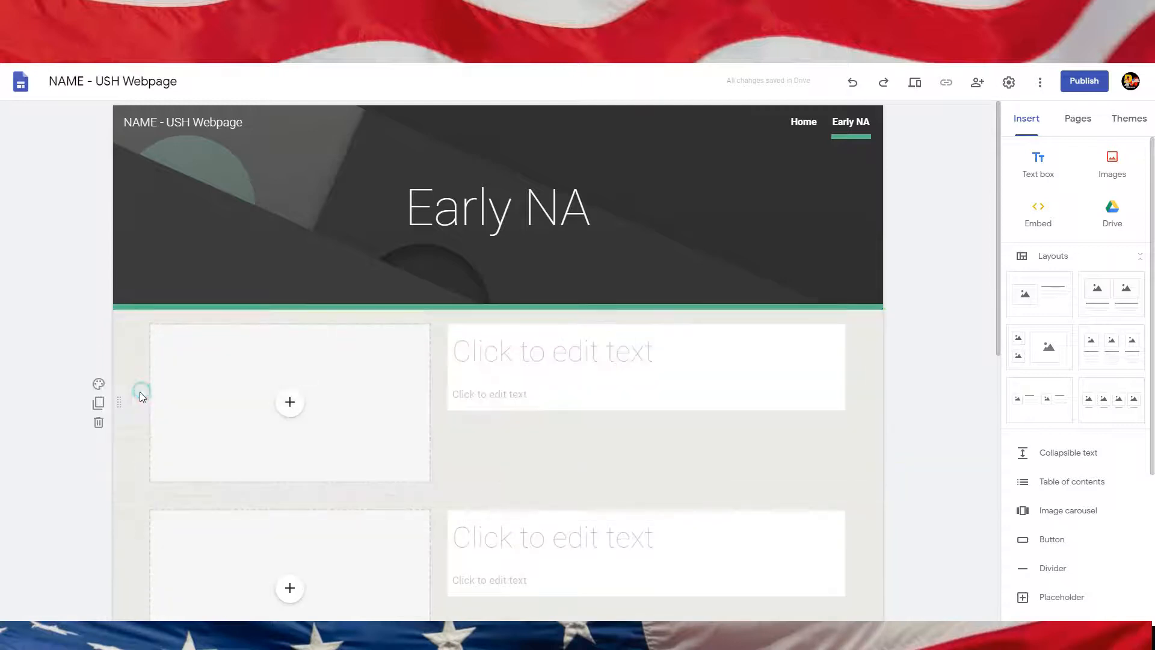
left_click(98, 386)
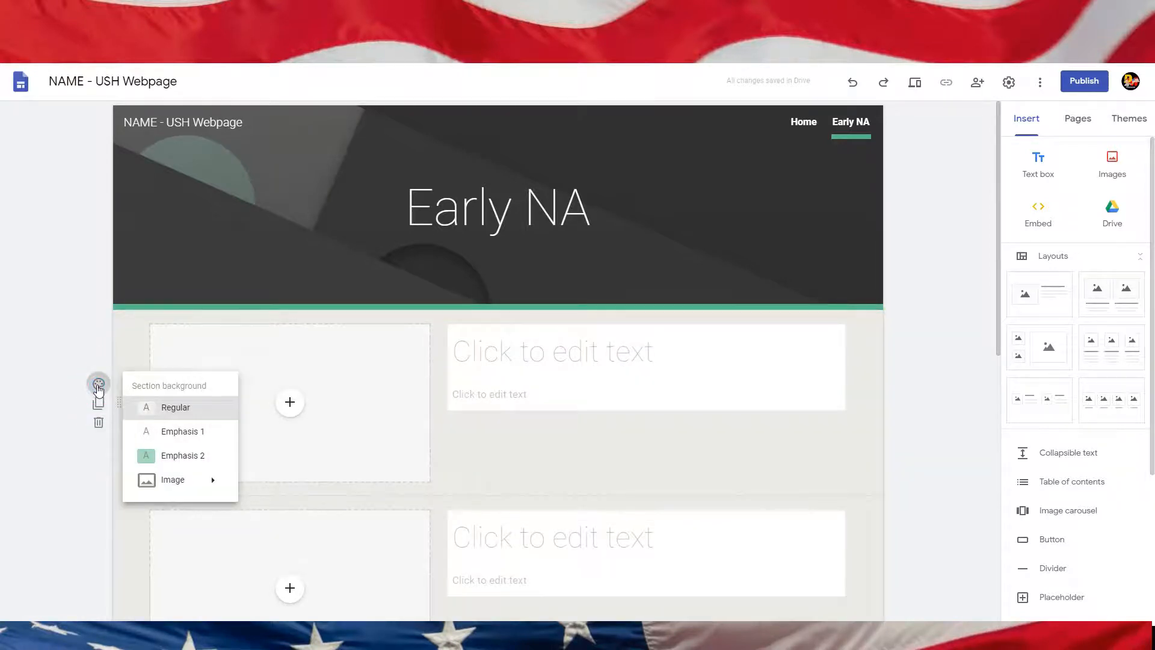
left_click(187, 457)
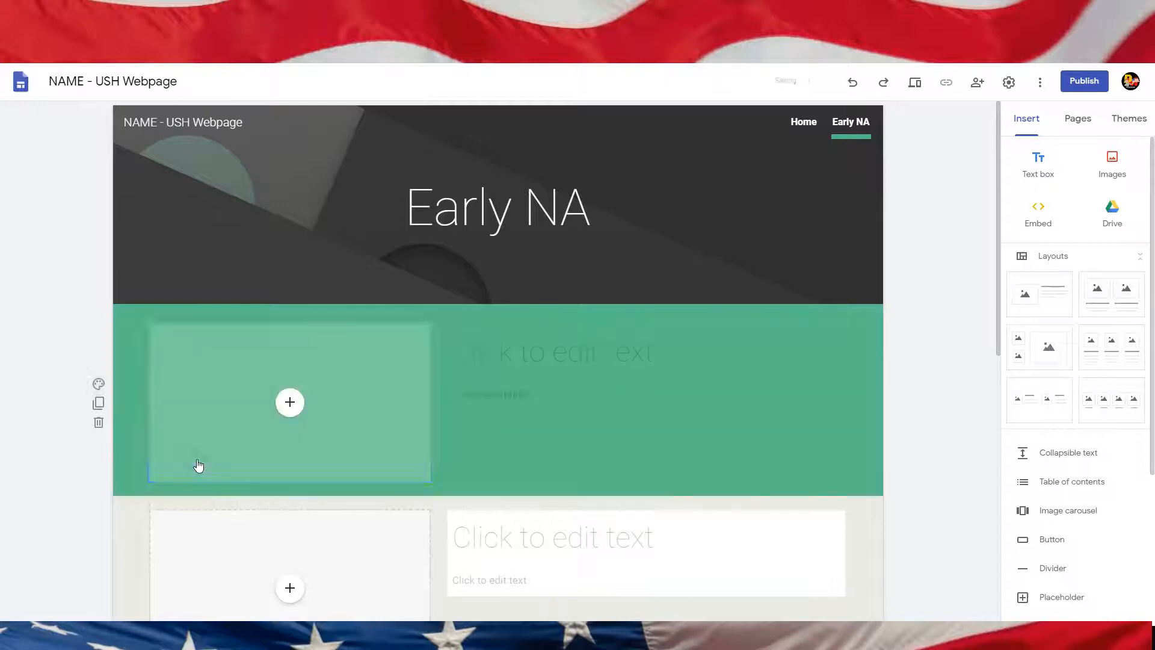
Step: Replace the first section's background with a Columbus image found through the Google image search
left_click(98, 384)
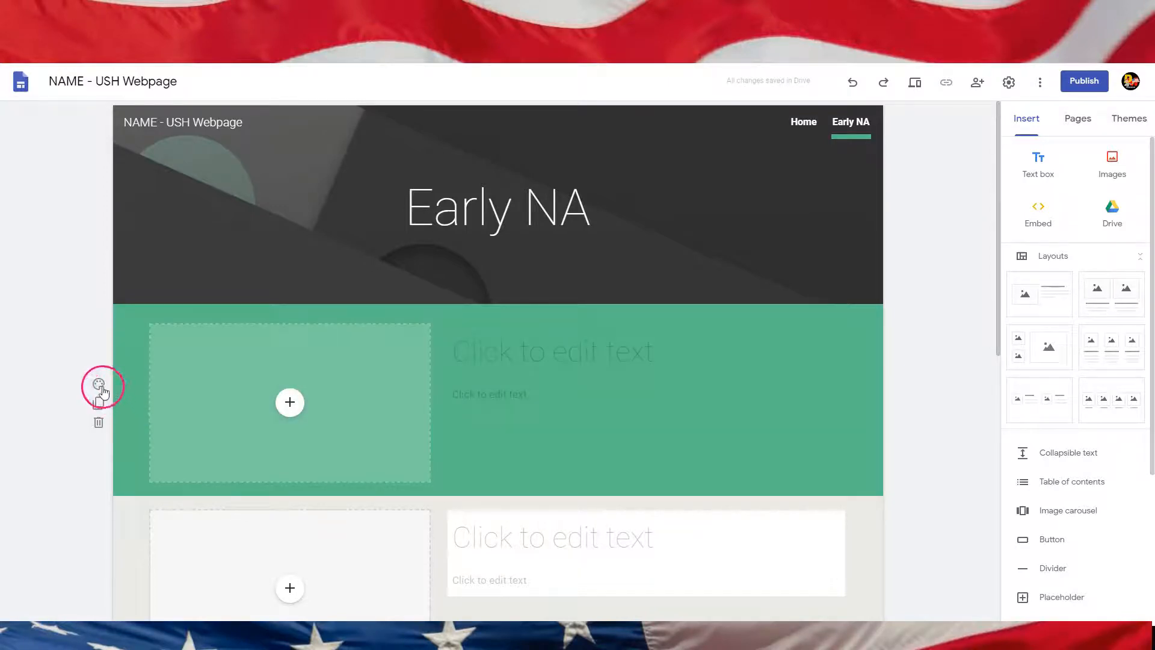
left_click(193, 482)
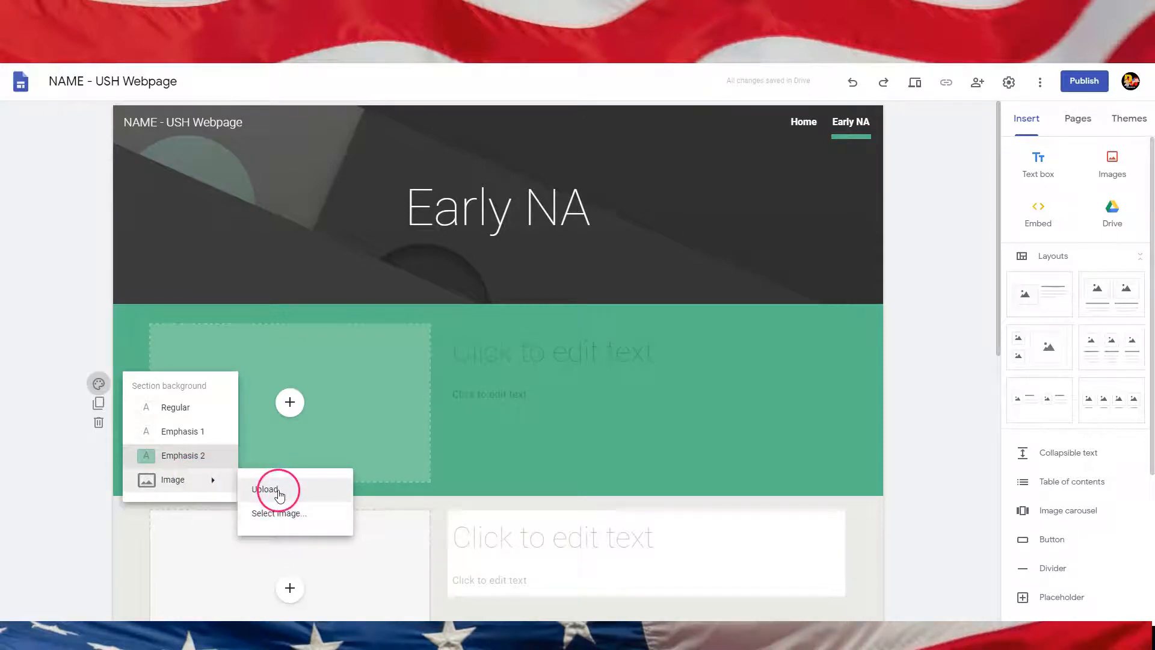
left_click(285, 513)
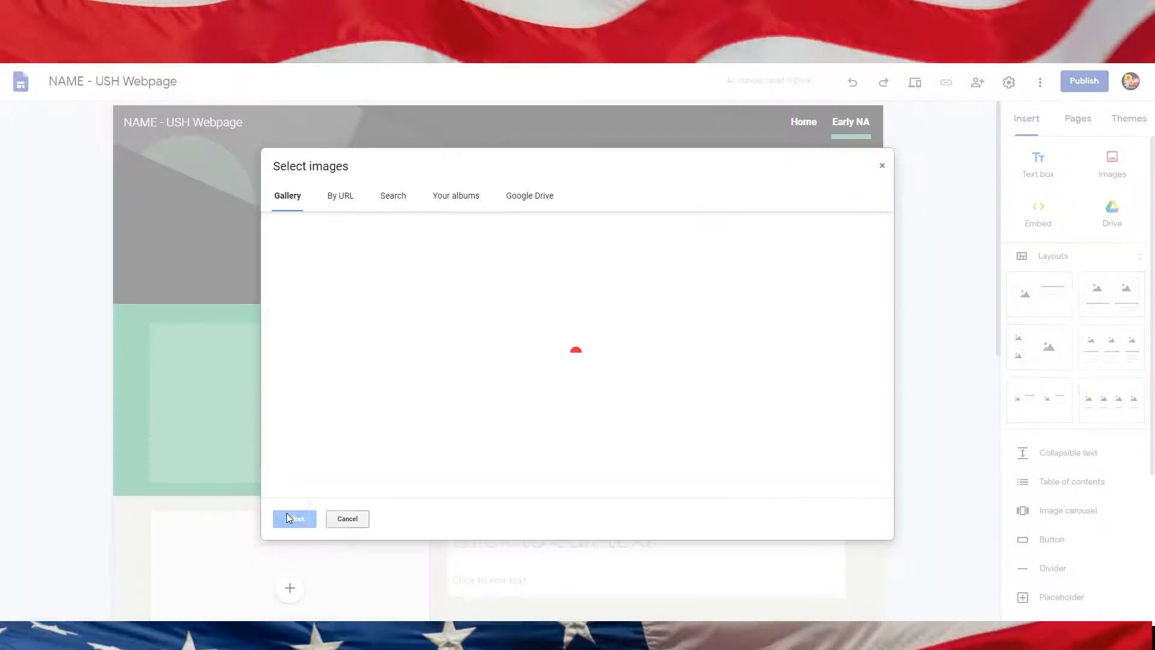
left_click(393, 196)
left_click(405, 234)
type("Na")
key("BackSpace")
key("BackSpace")
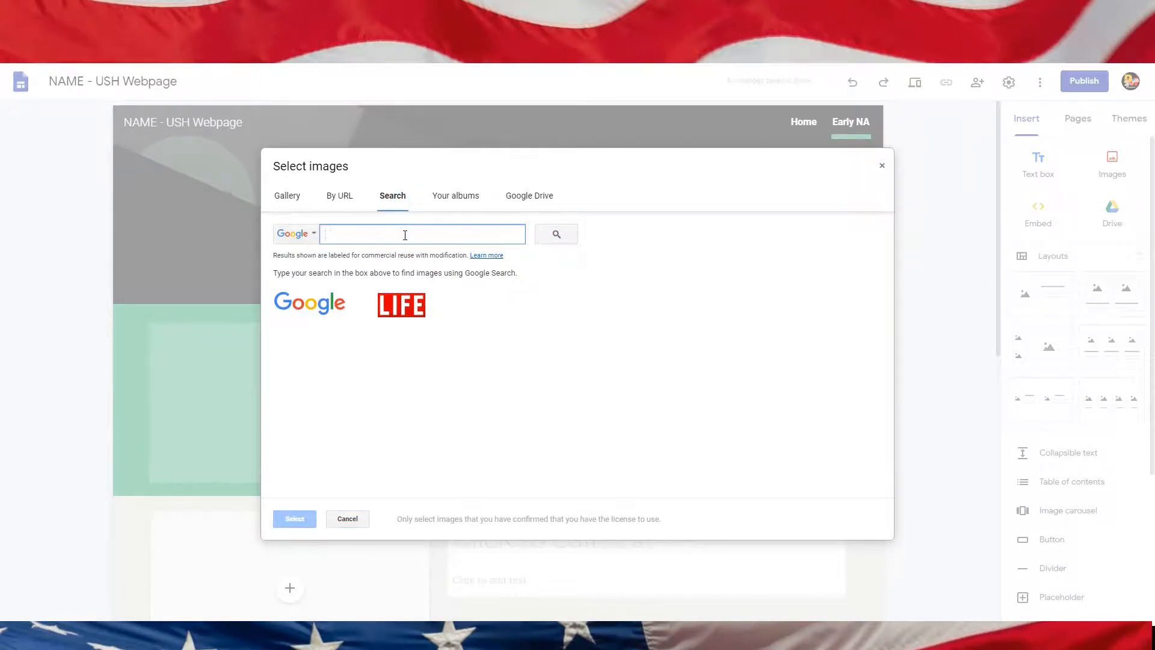
type("Col")
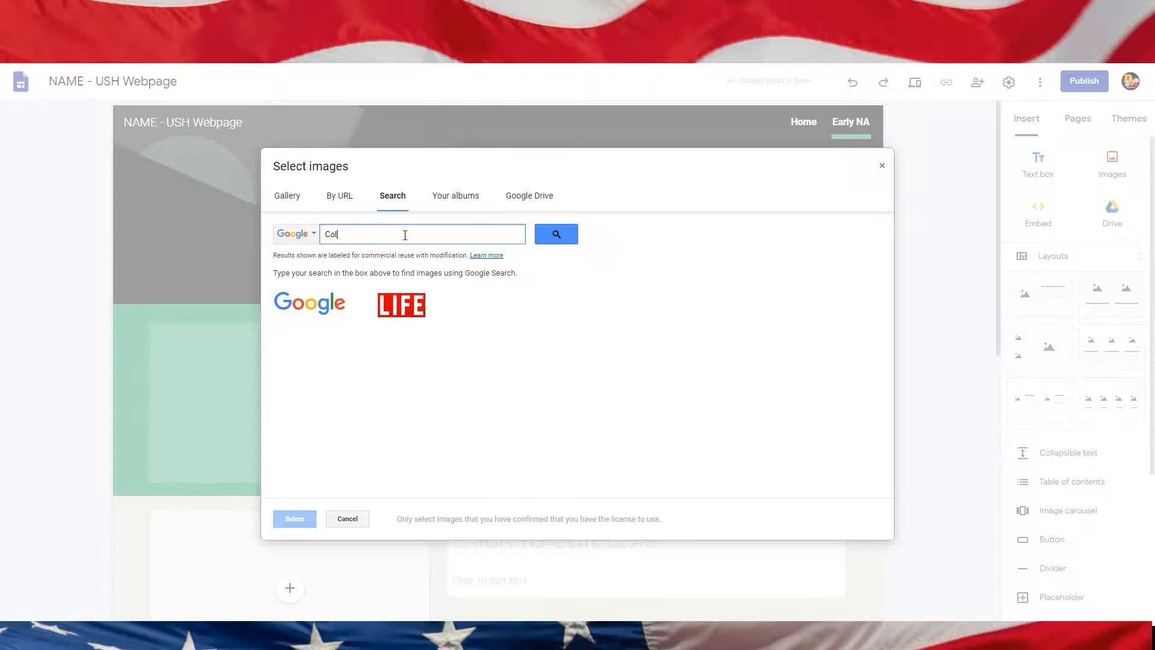
type("umbus")
key("Return")
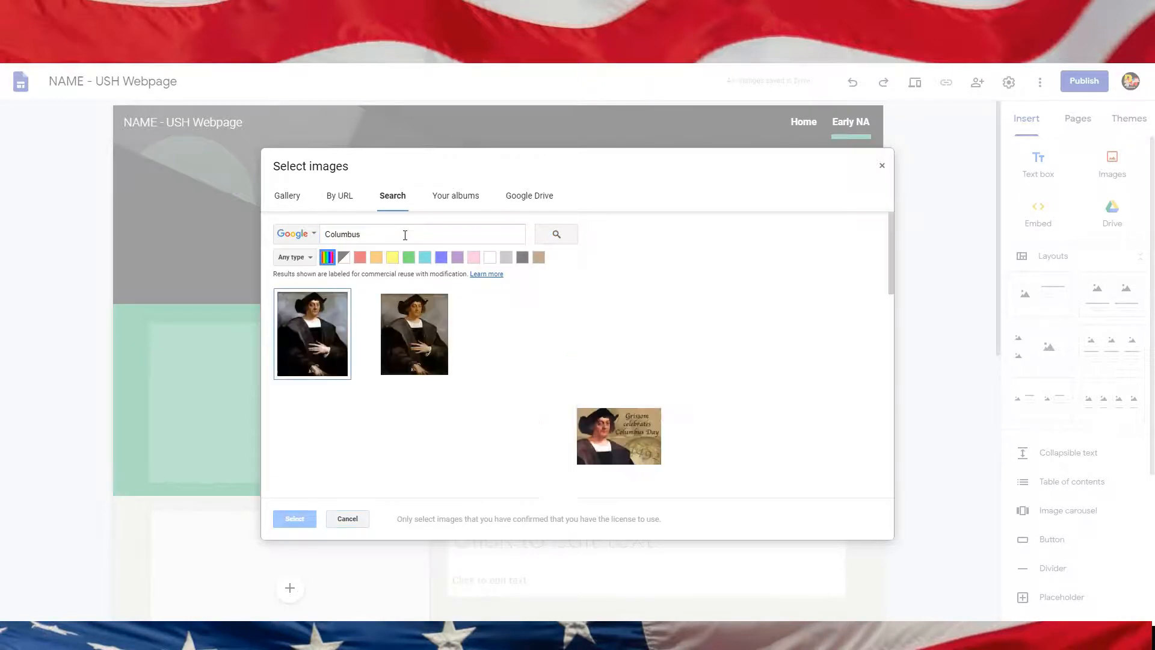
left_click(731, 355)
left_click(857, 319)
left_click(277, 525)
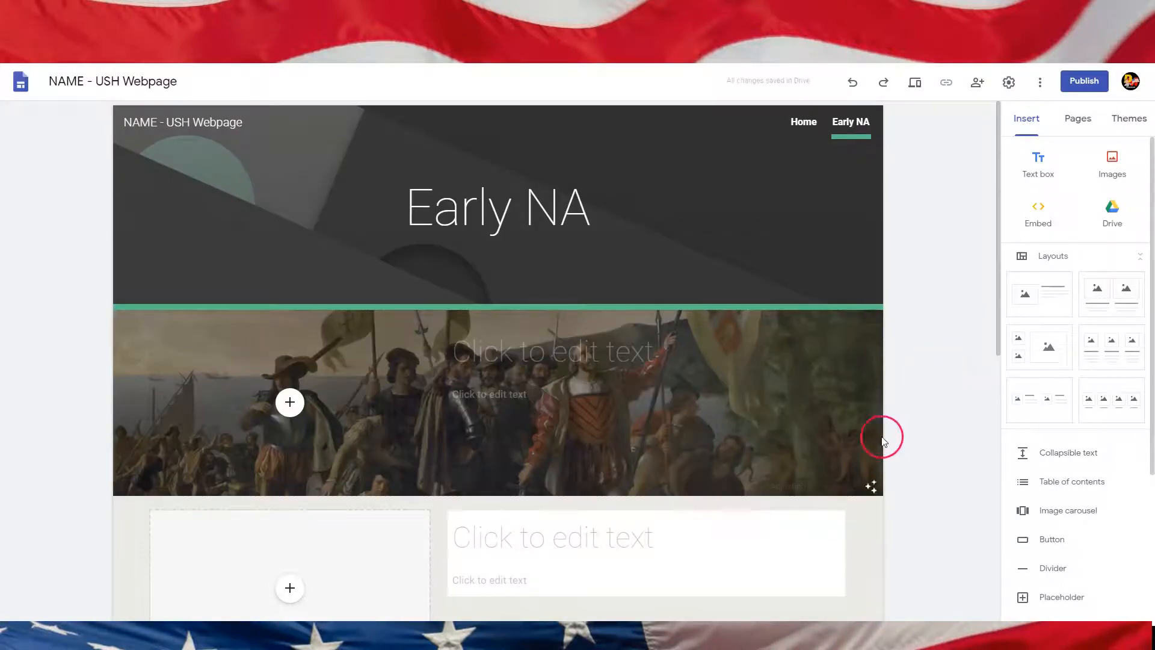
left_click(853, 486)
left_click(542, 350)
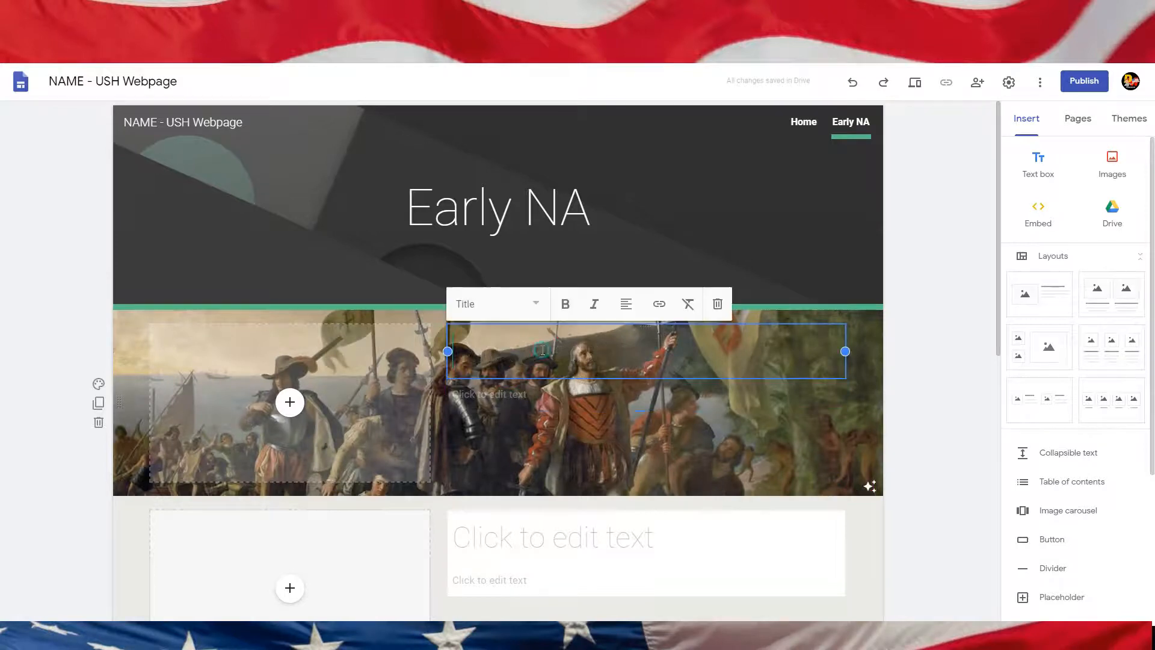
type("sgasd")
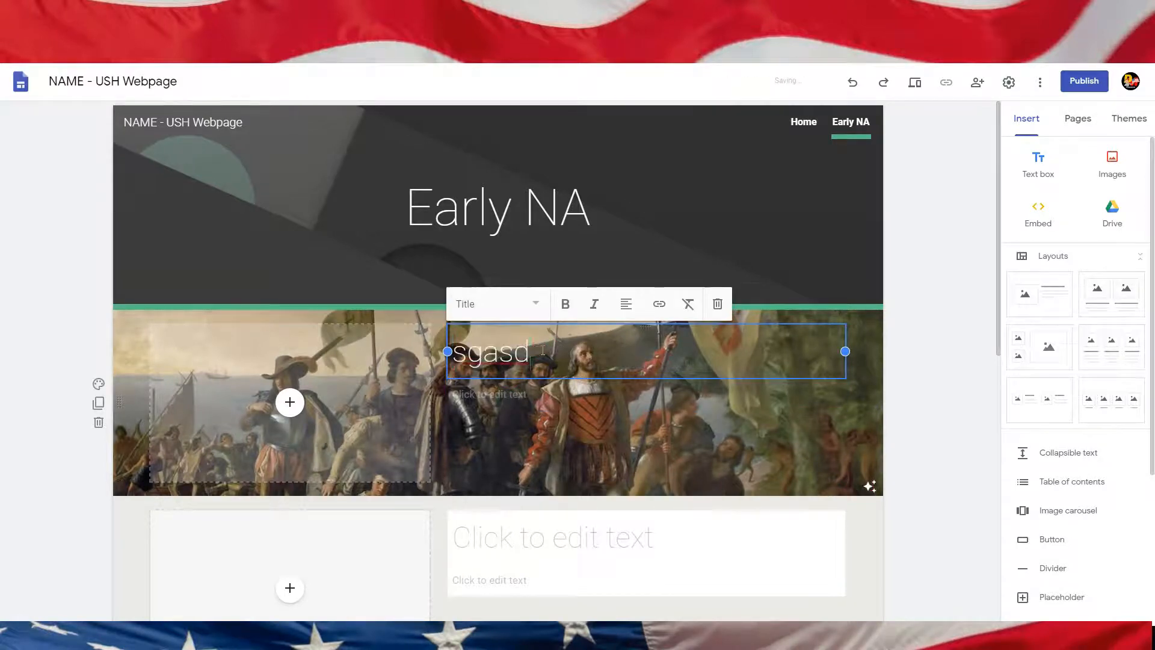
type("gagfads")
key("BackSpace")
key("BackSpace")
key("BackSpace")
key("BackSpace")
key("BackSpace")
key("BackSpace")
key("BackSpace")
key("BackSpace")
key("BackSpace")
key("BackSpace")
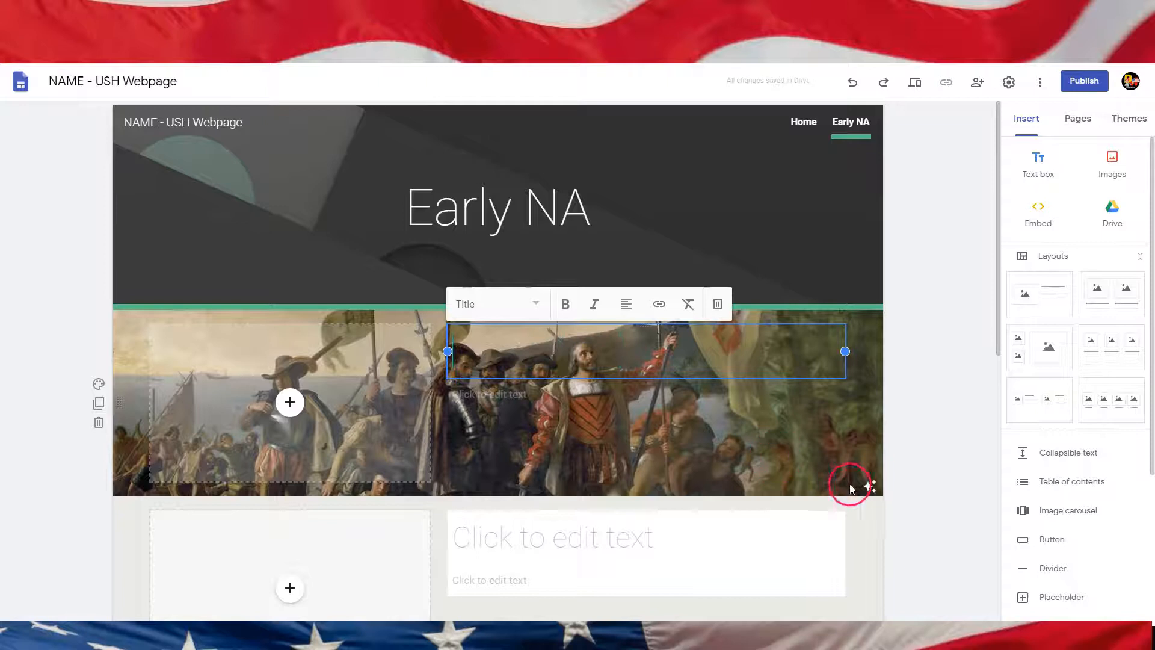
Step: Turn off the readability adjustment on the first section's background image
left_click(870, 487)
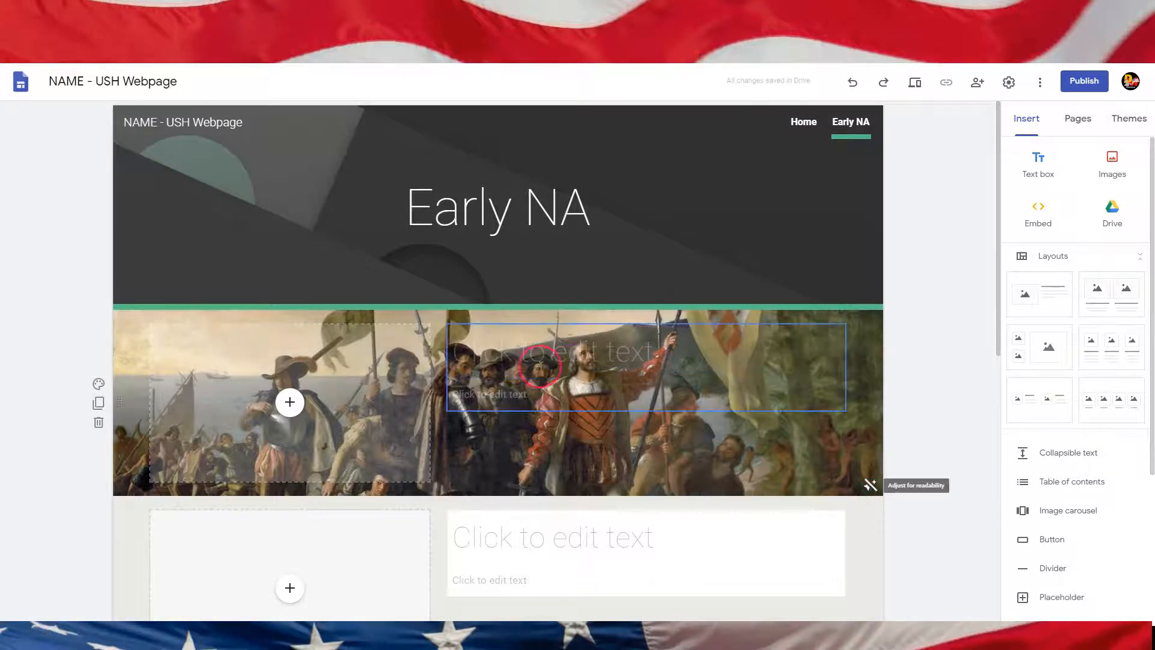
left_click(403, 406)
left_click(593, 409)
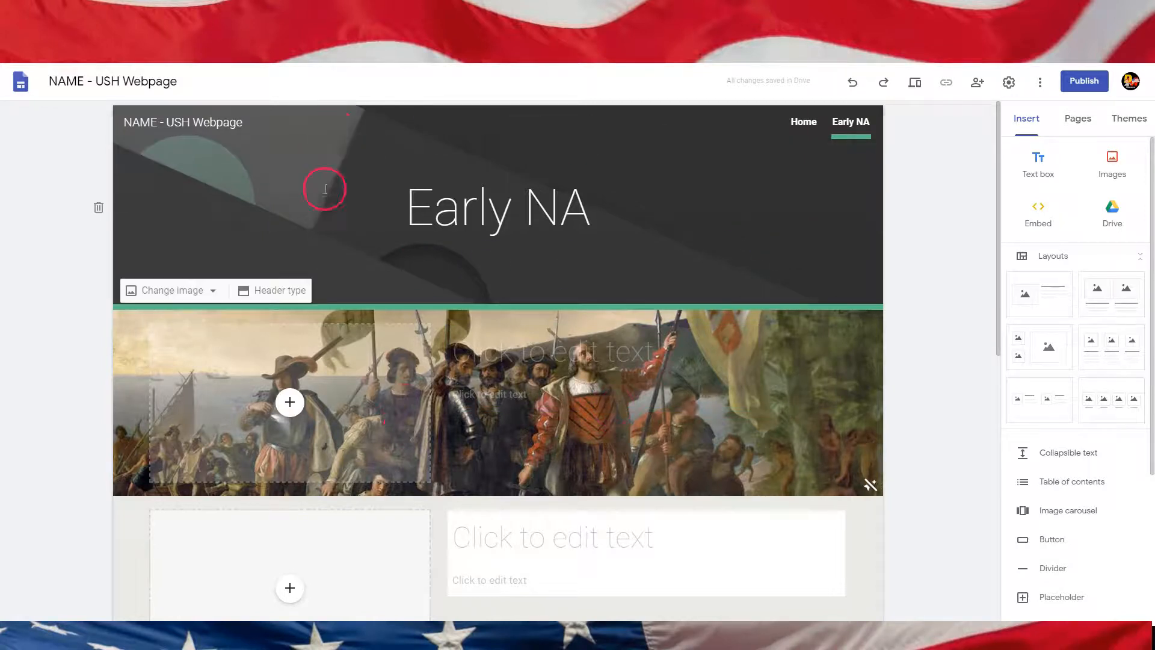
Step: Change the Early NA header image to an American flag picture found by searching America
left_click(211, 291)
left_click(206, 359)
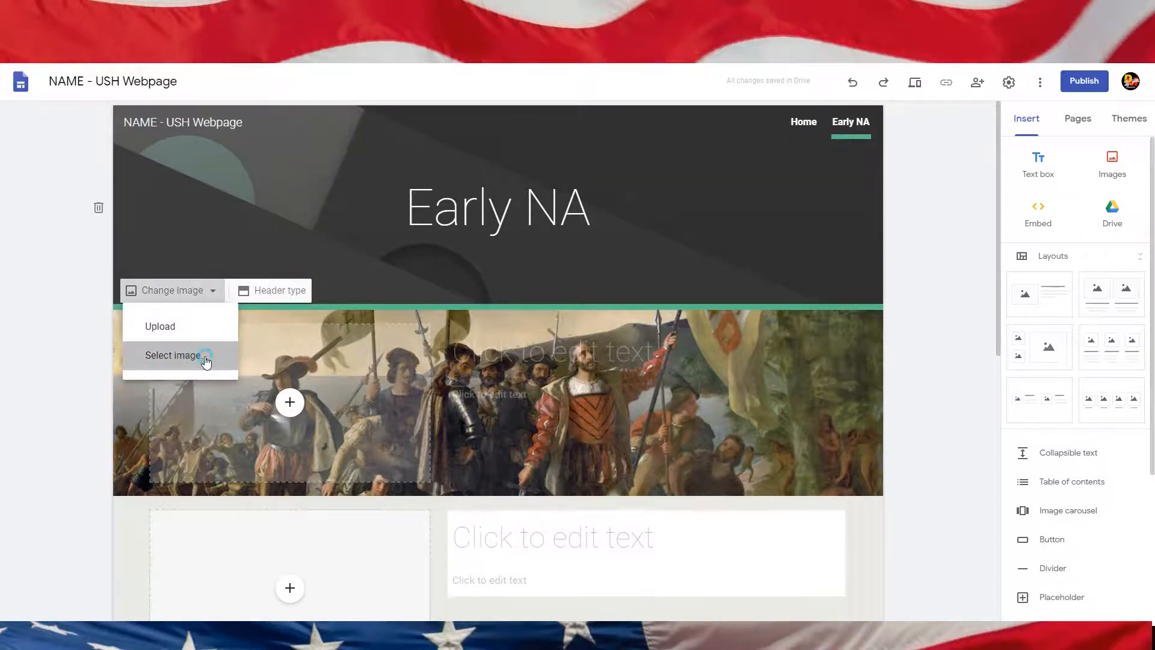
left_click(447, 198)
left_click(390, 196)
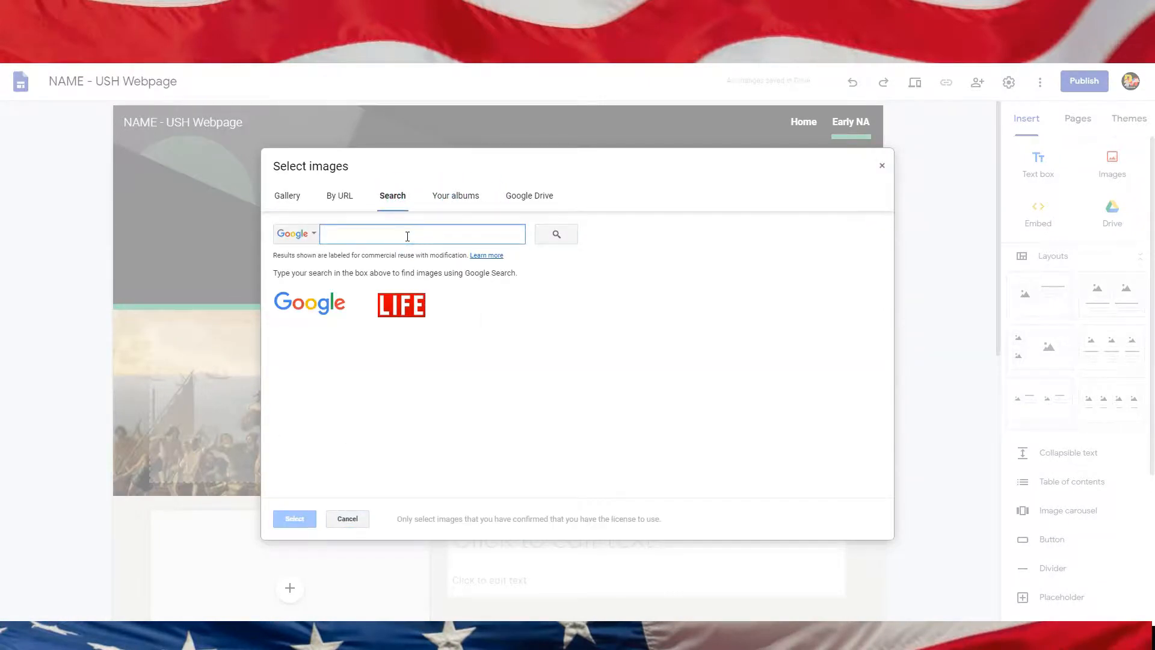
type("America")
key("Return")
left_click(716, 350)
left_click(294, 518)
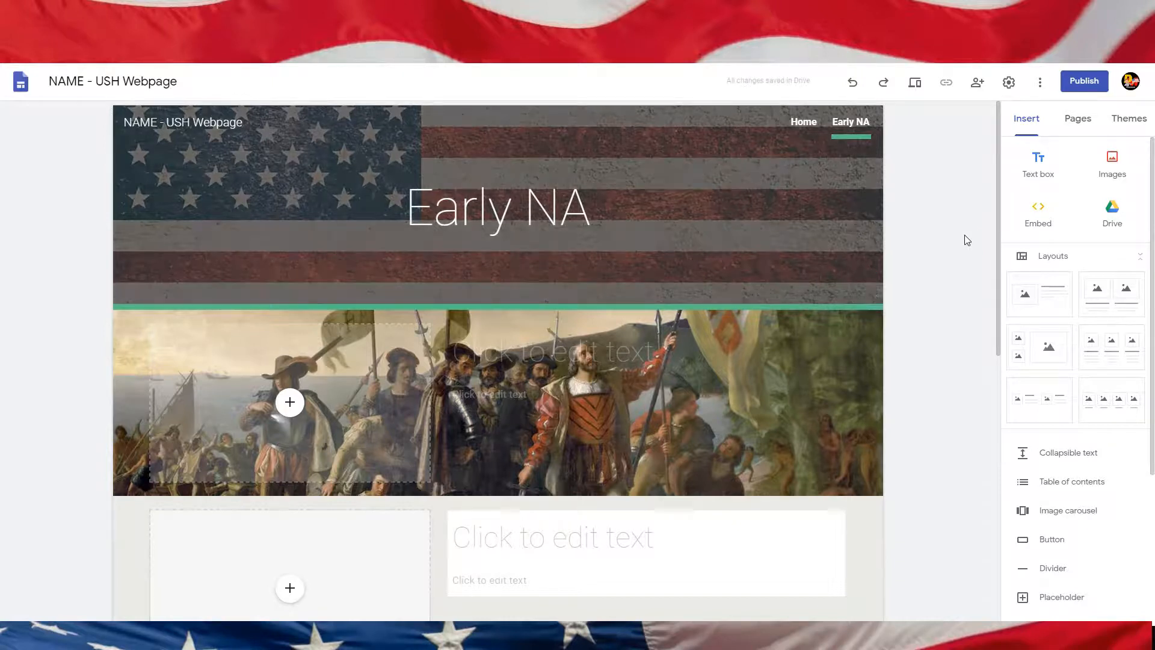
Step: Add a new site page named 1800s
left_click(1077, 120)
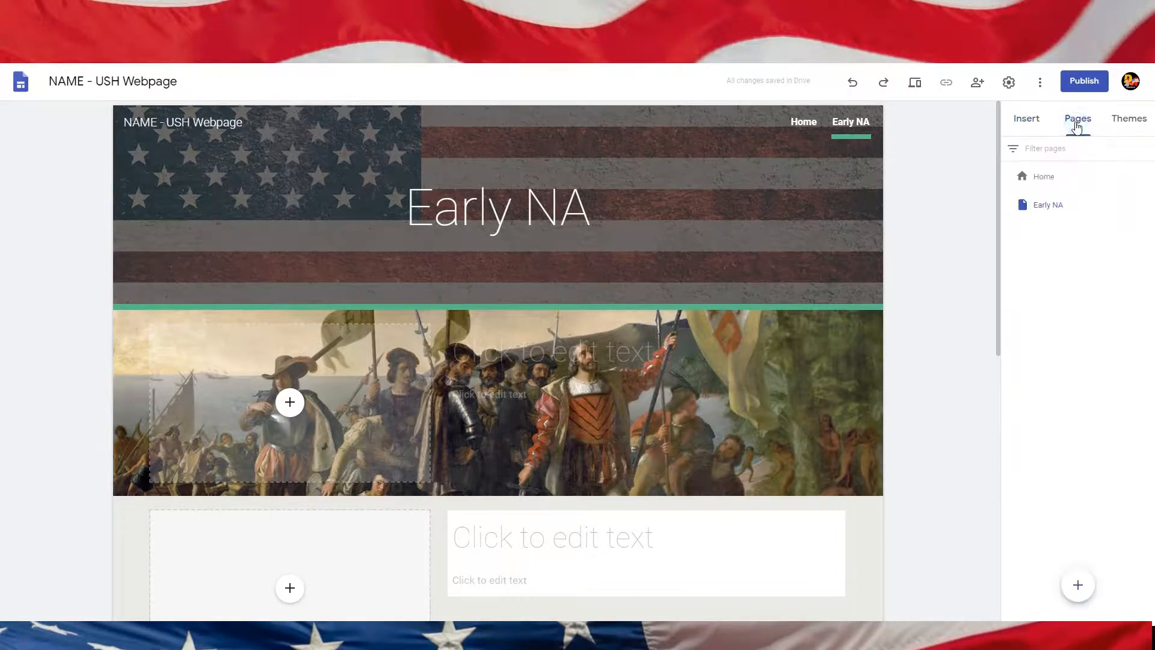
left_click(1077, 585)
left_click(910, 258)
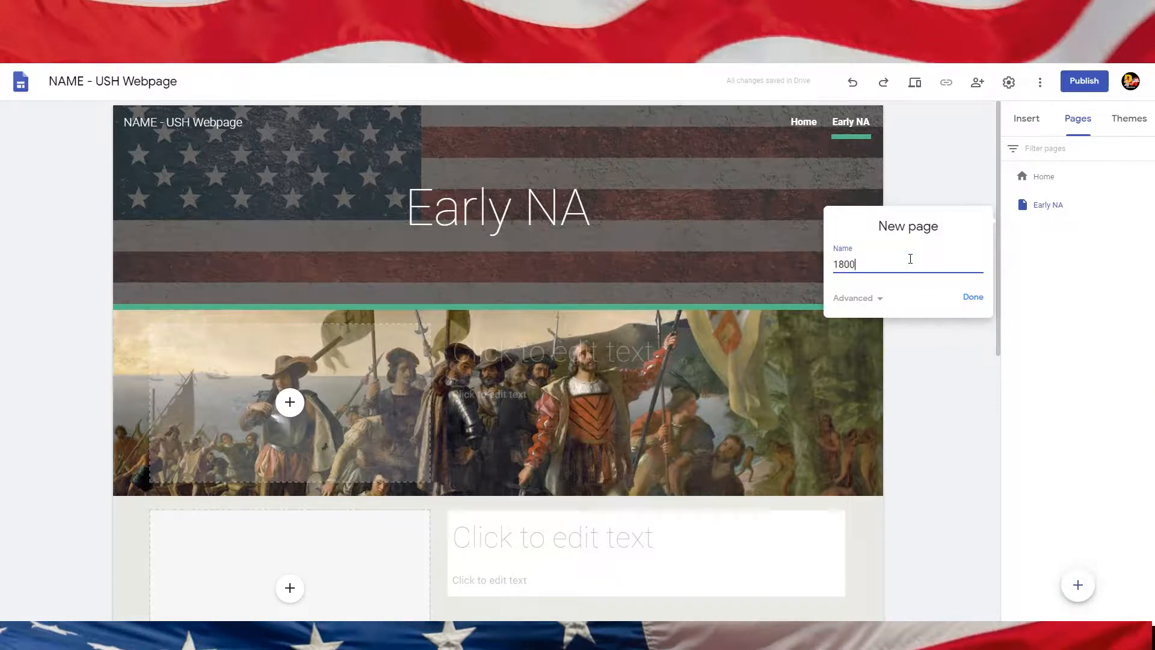
type("1800s")
left_click(973, 298)
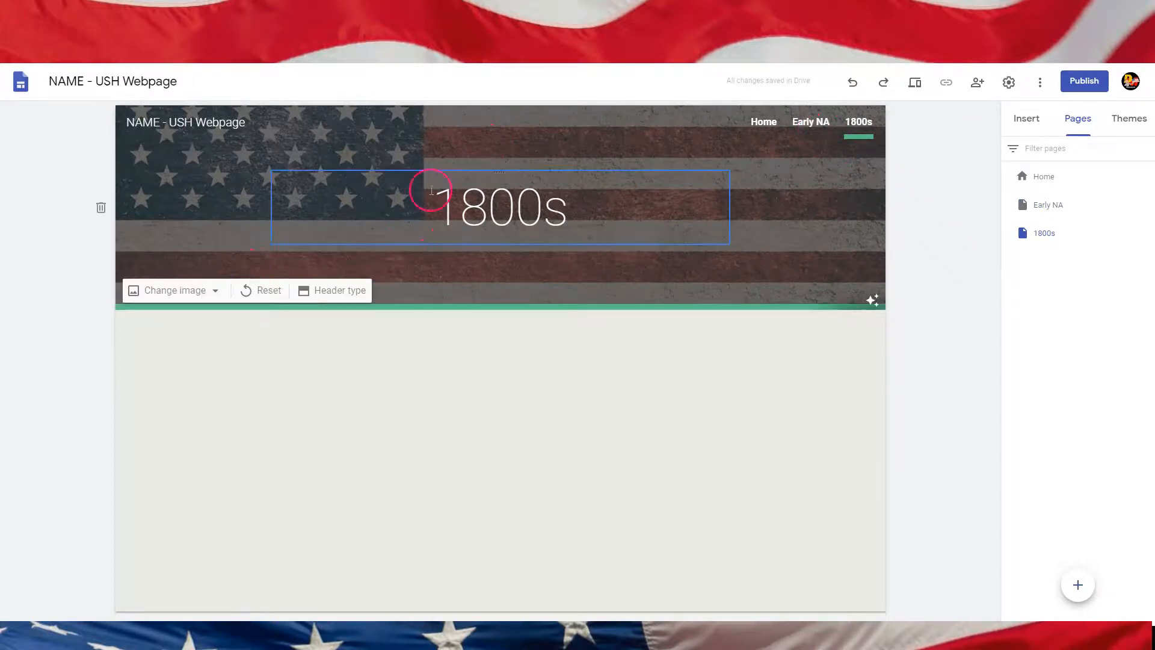
Step: Set the 1800s page header image to a Civil War battle picture found through the Google image search
left_click(215, 290)
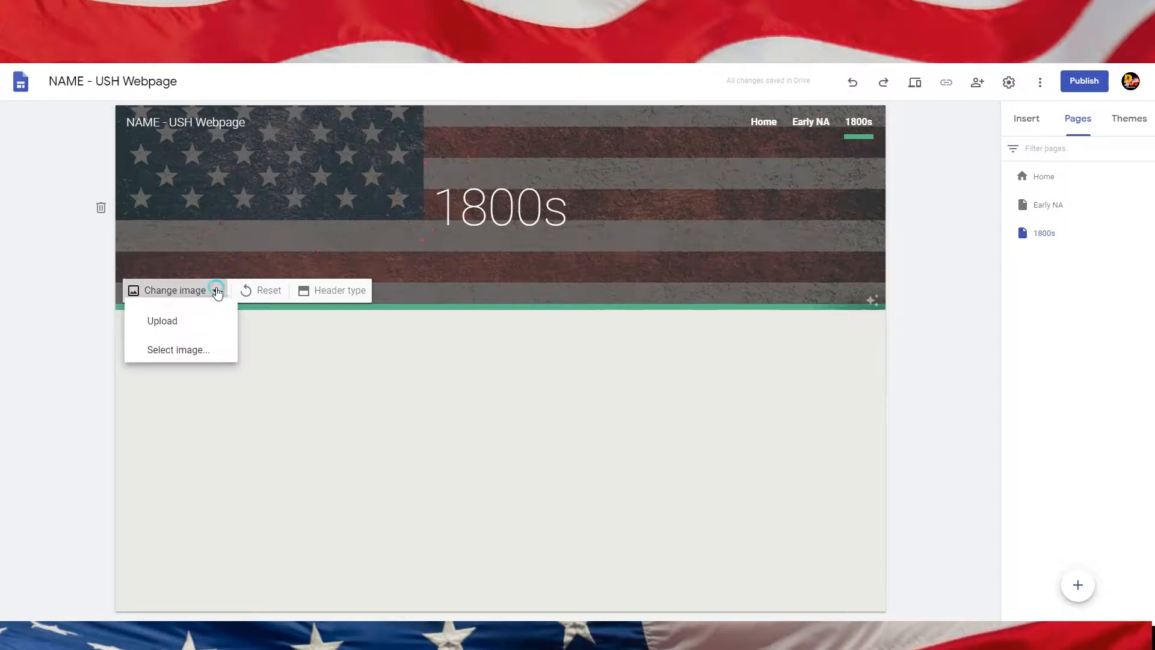
left_click(211, 360)
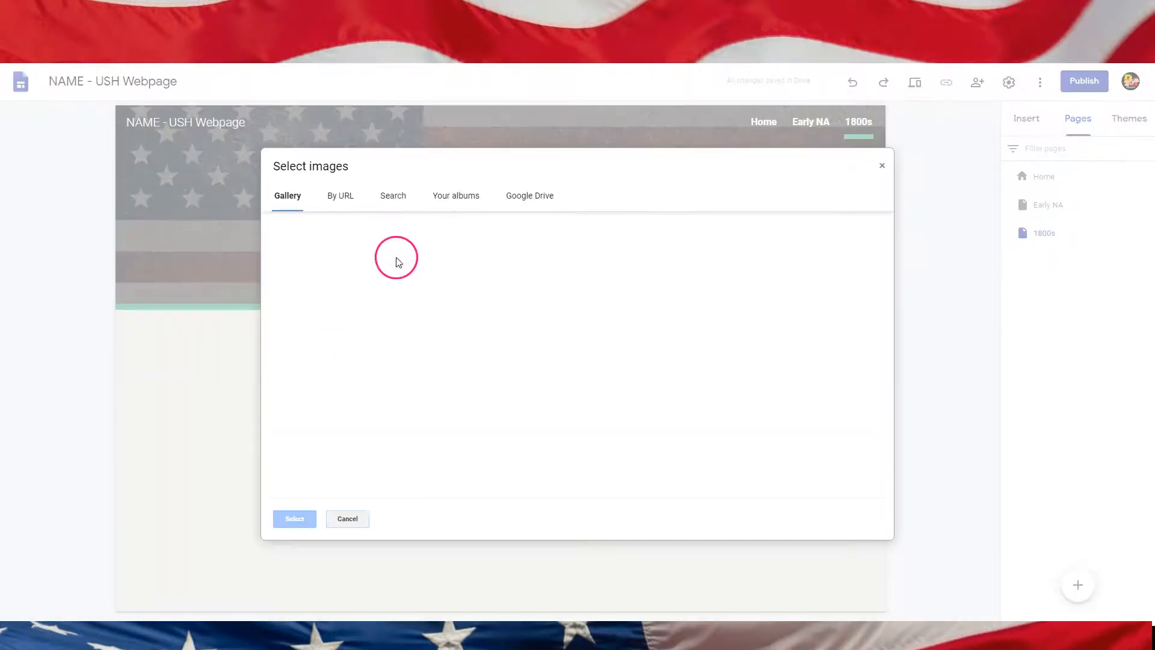
left_click(397, 203)
left_click(430, 231)
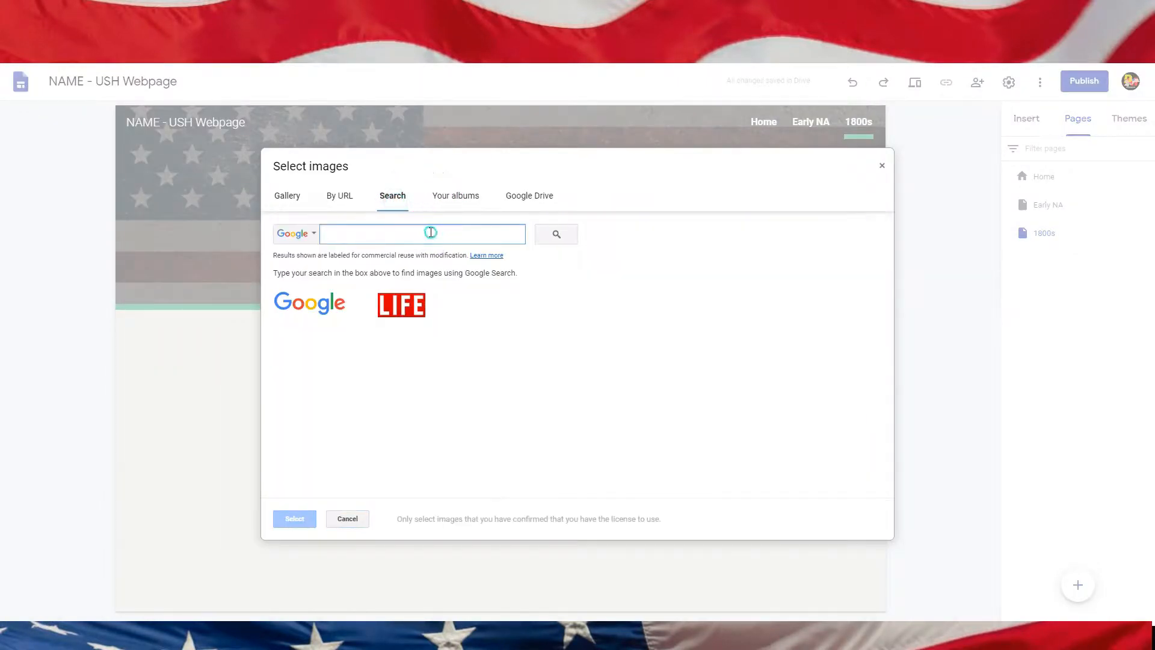
type("Civ")
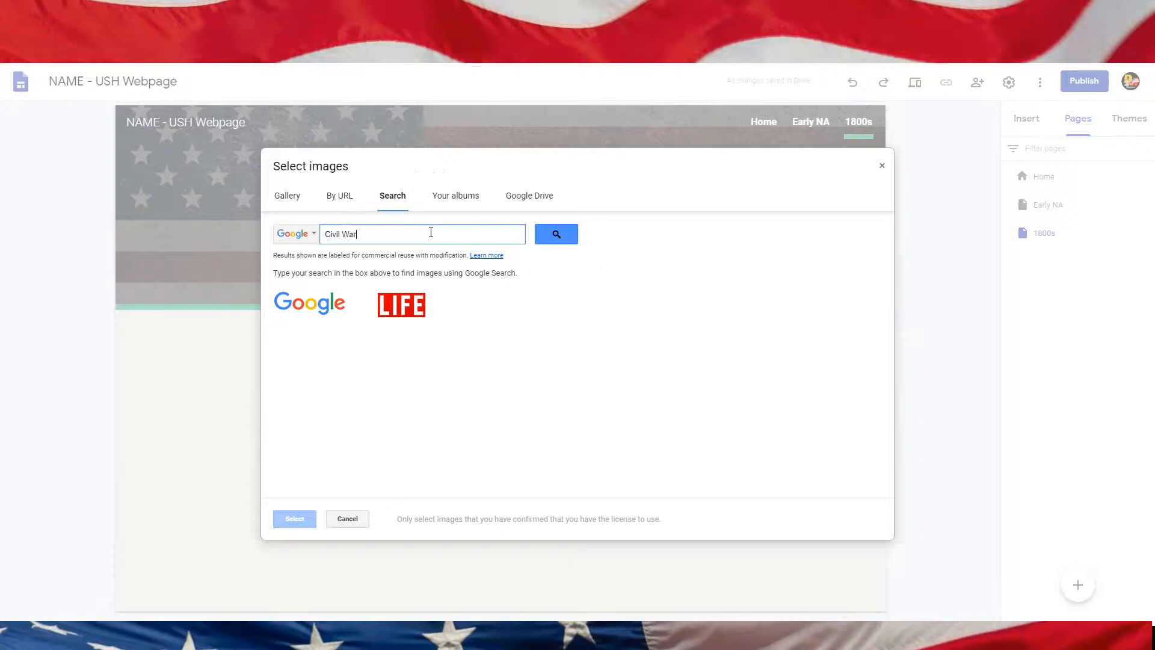
type("il War")
key("Return")
left_click(505, 328)
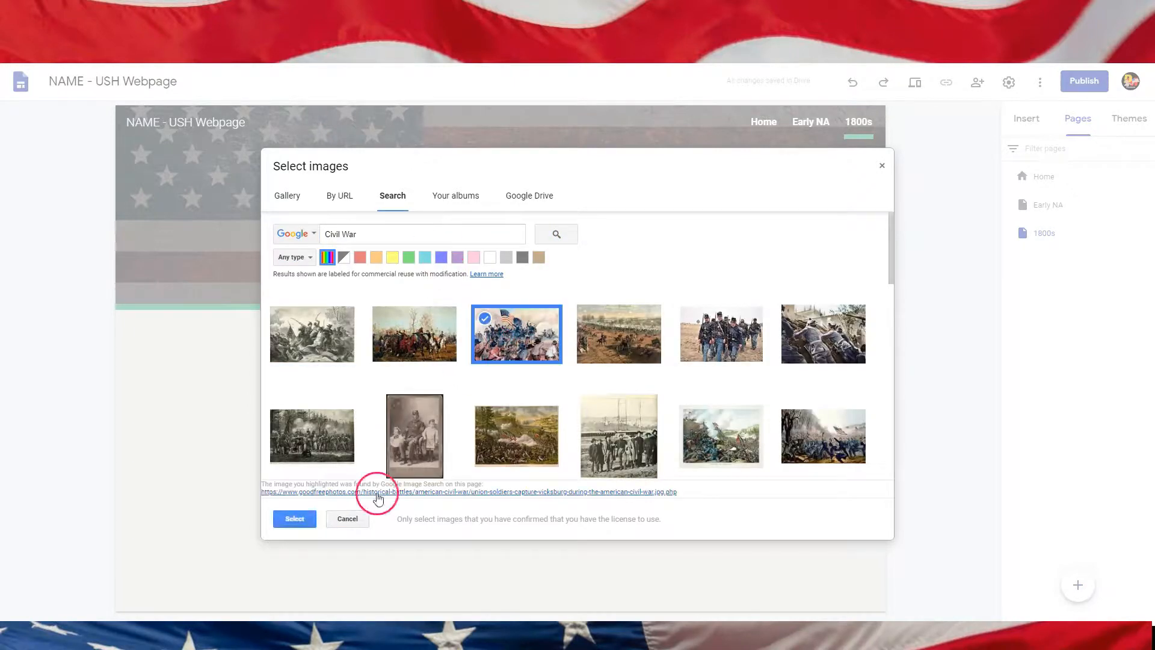
left_click(294, 519)
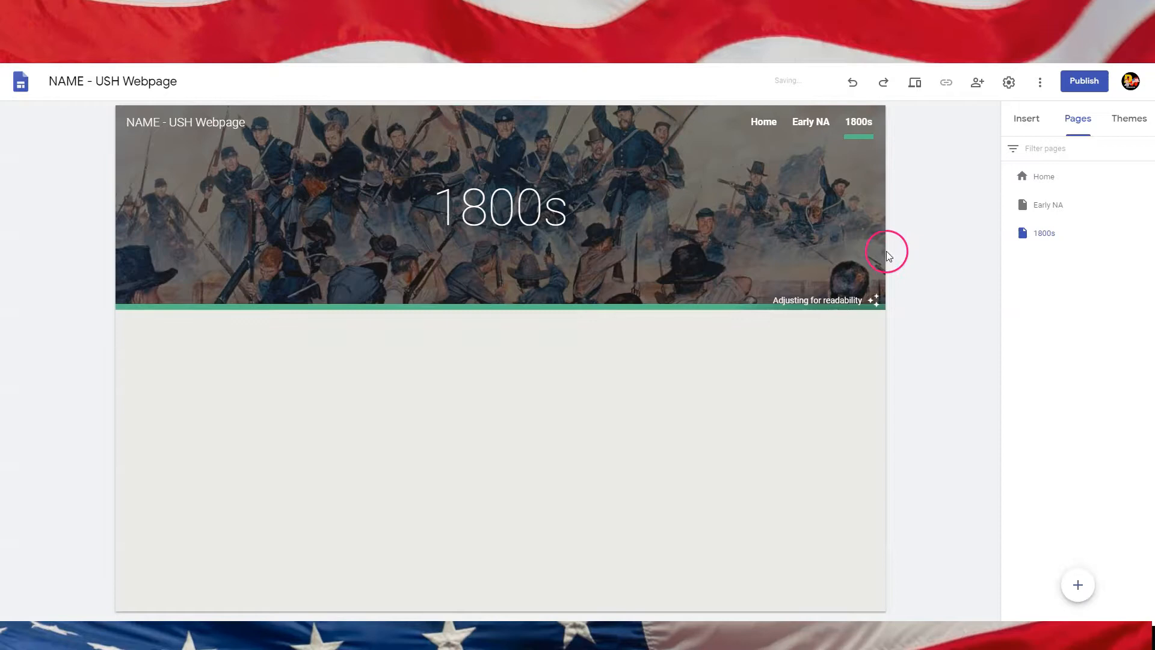
Step: Publish the site at the web address name-ush-webpage
left_click(809, 123)
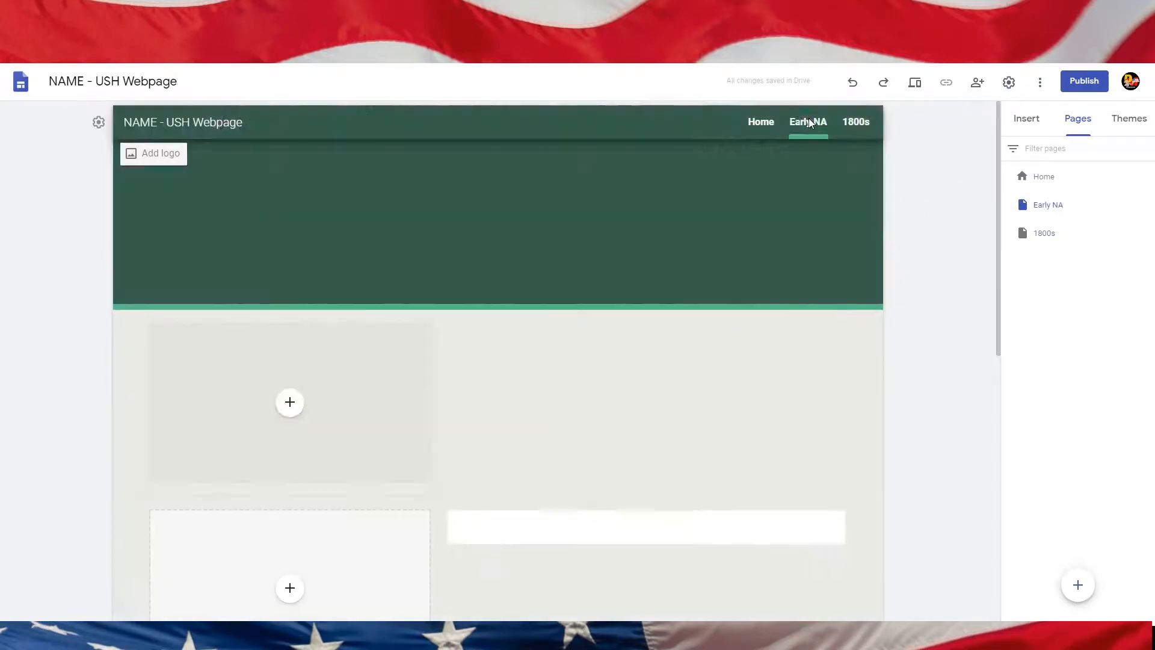
left_click(762, 122)
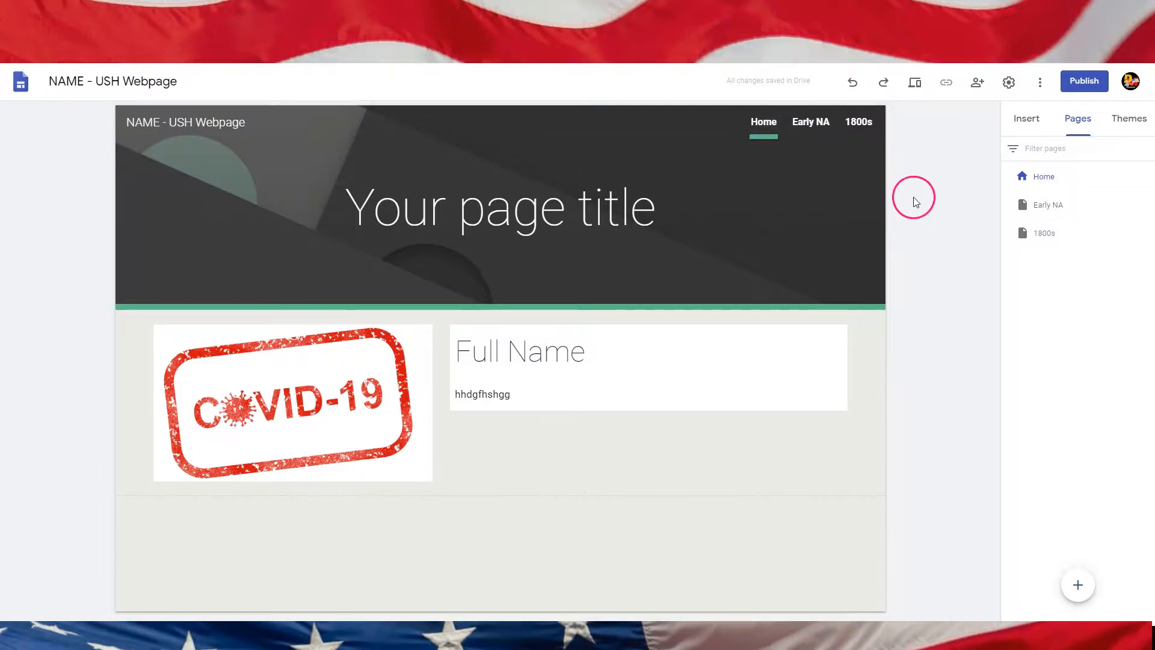
left_click(1081, 84)
left_click(530, 274)
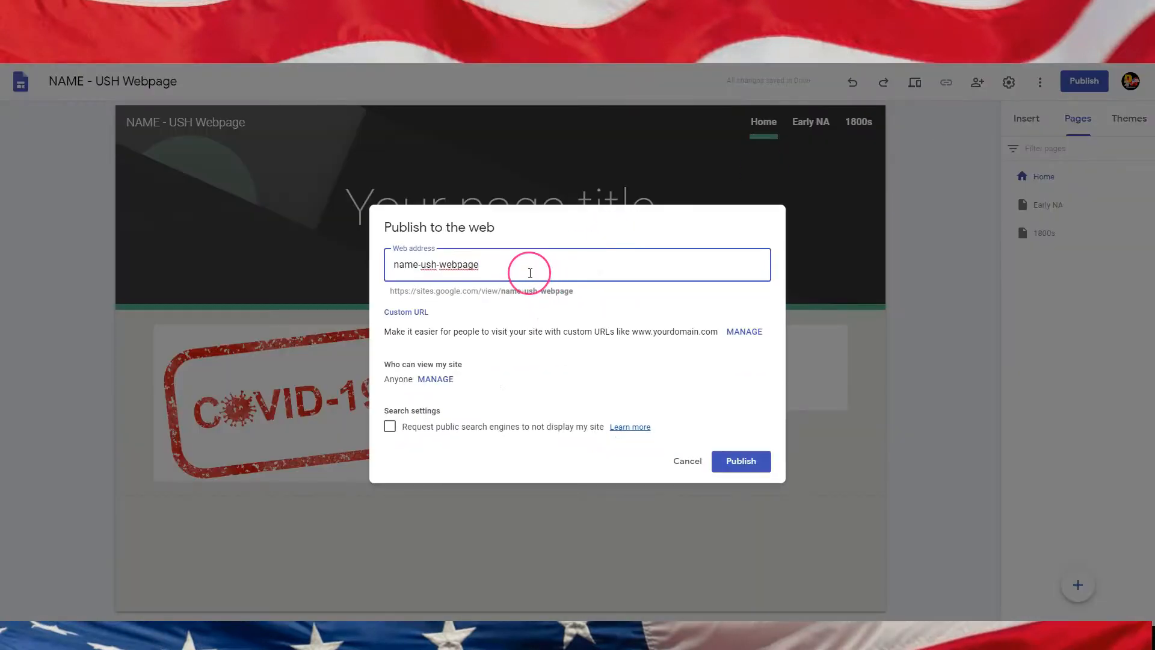
left_click(739, 465)
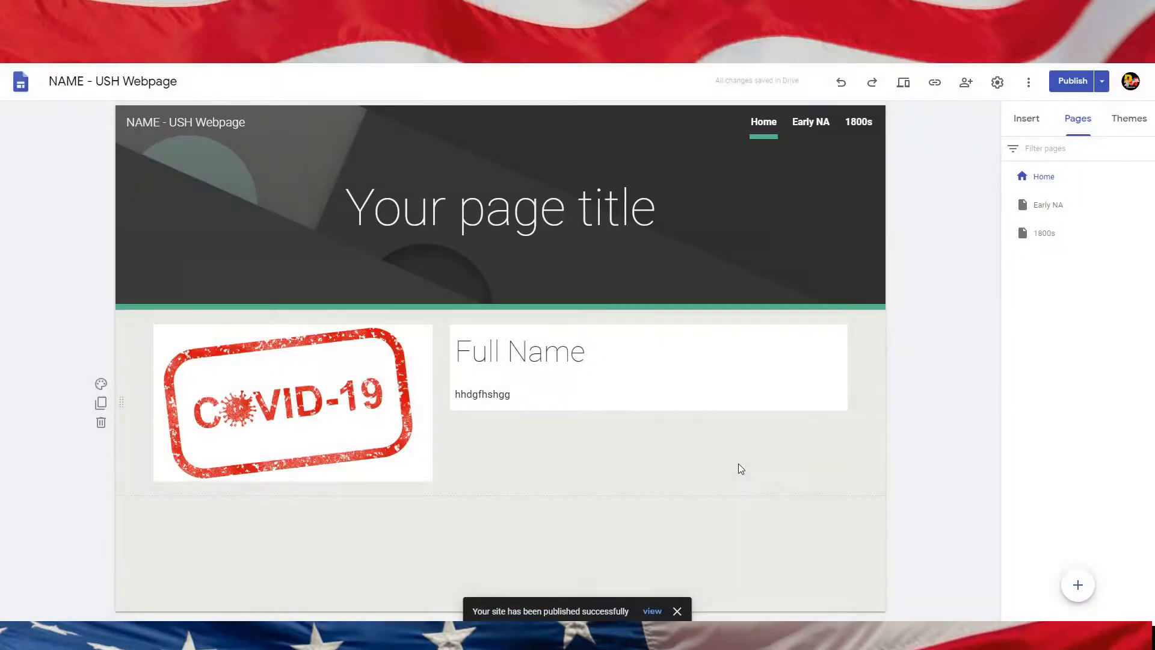
Step: Open the published site to view it
left_click(1102, 80)
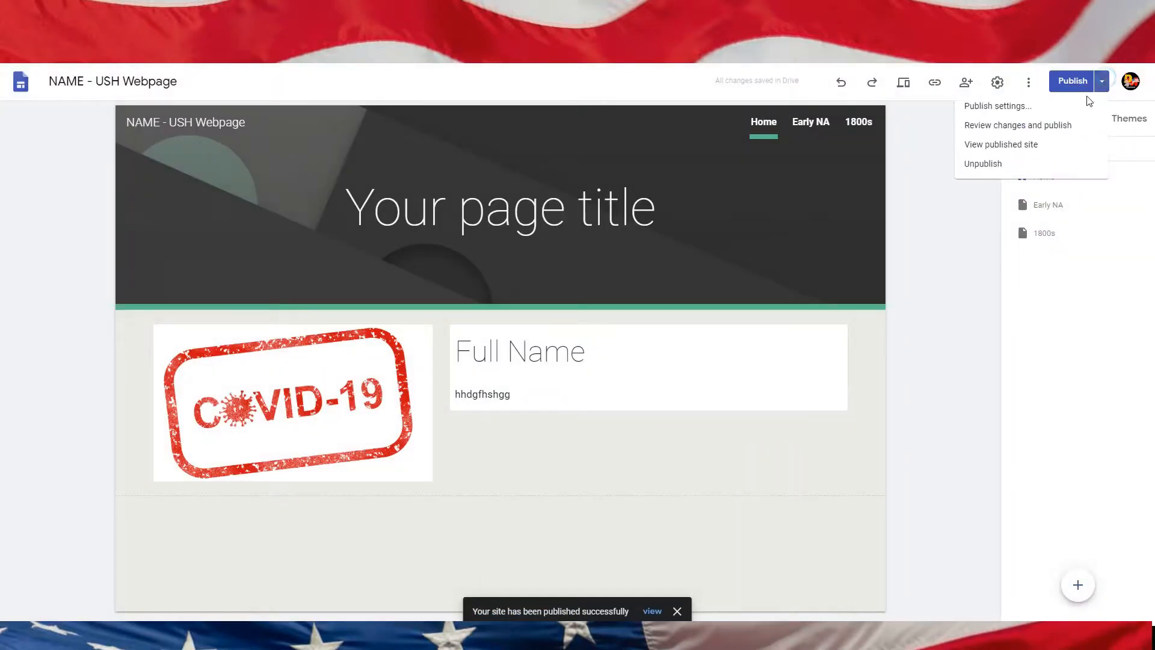
left_click(1004, 150)
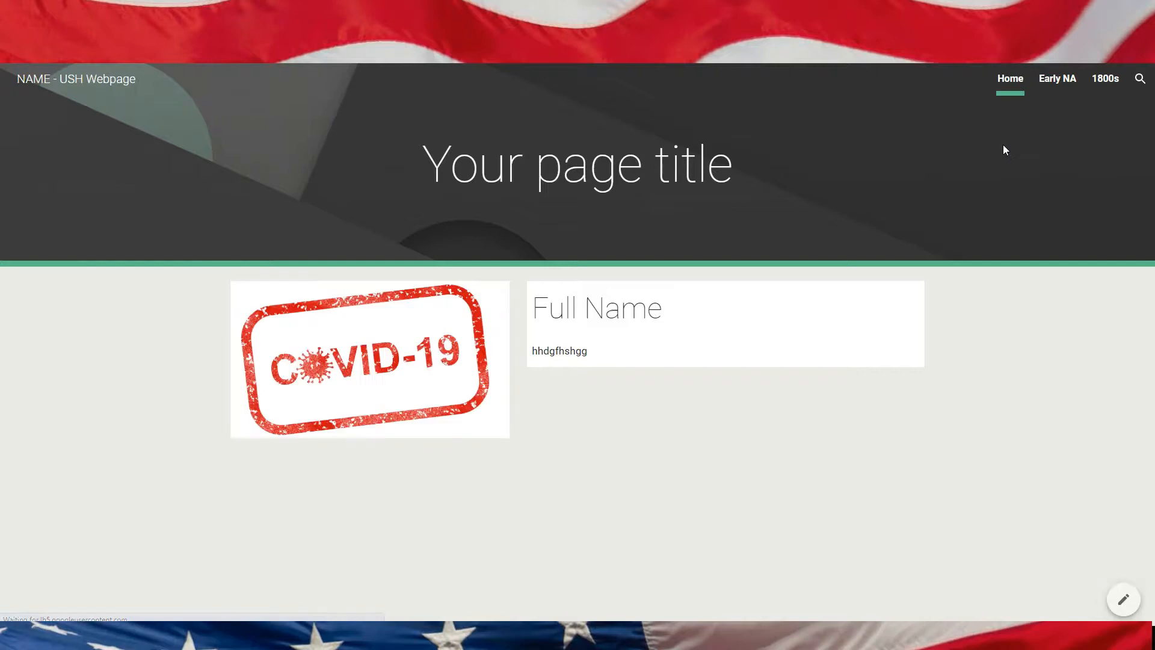
Step: Browse the published site's Early NA and 1800s pages, then return to the site editor
left_click(1062, 84)
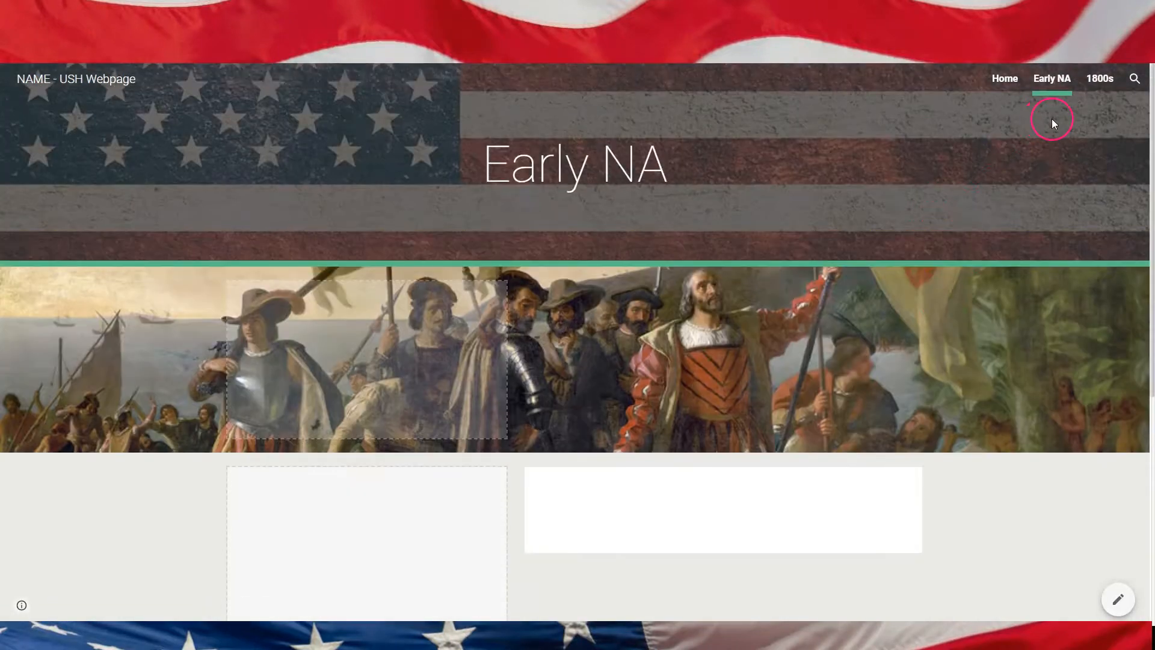
left_click(1099, 79)
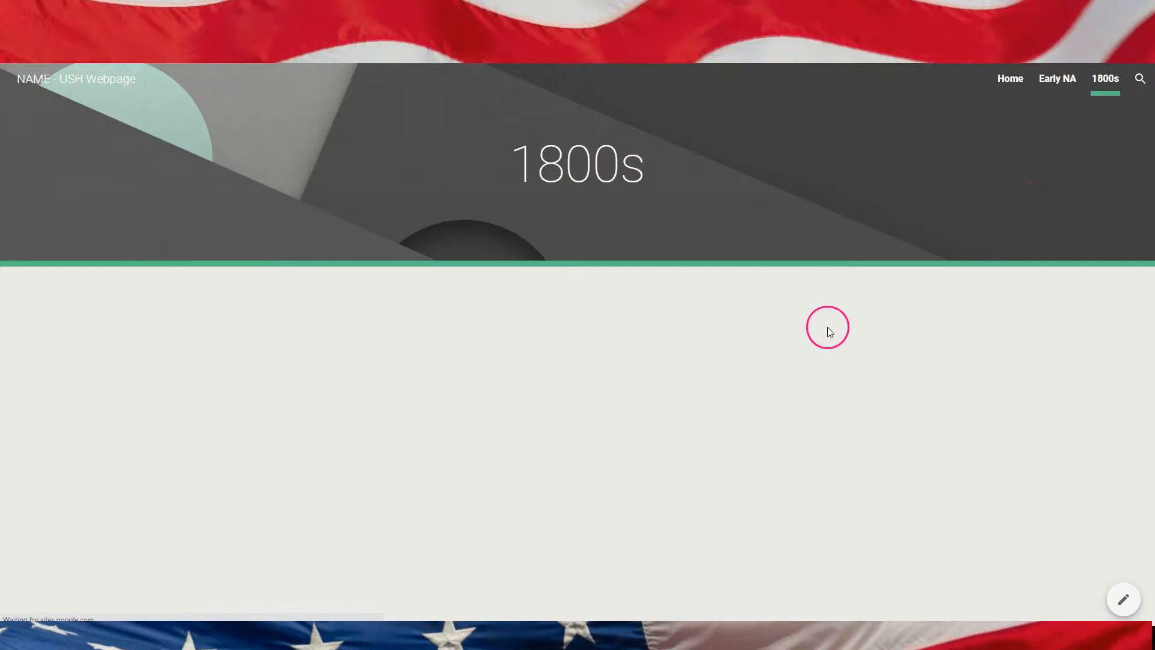
left_click(200, 10)
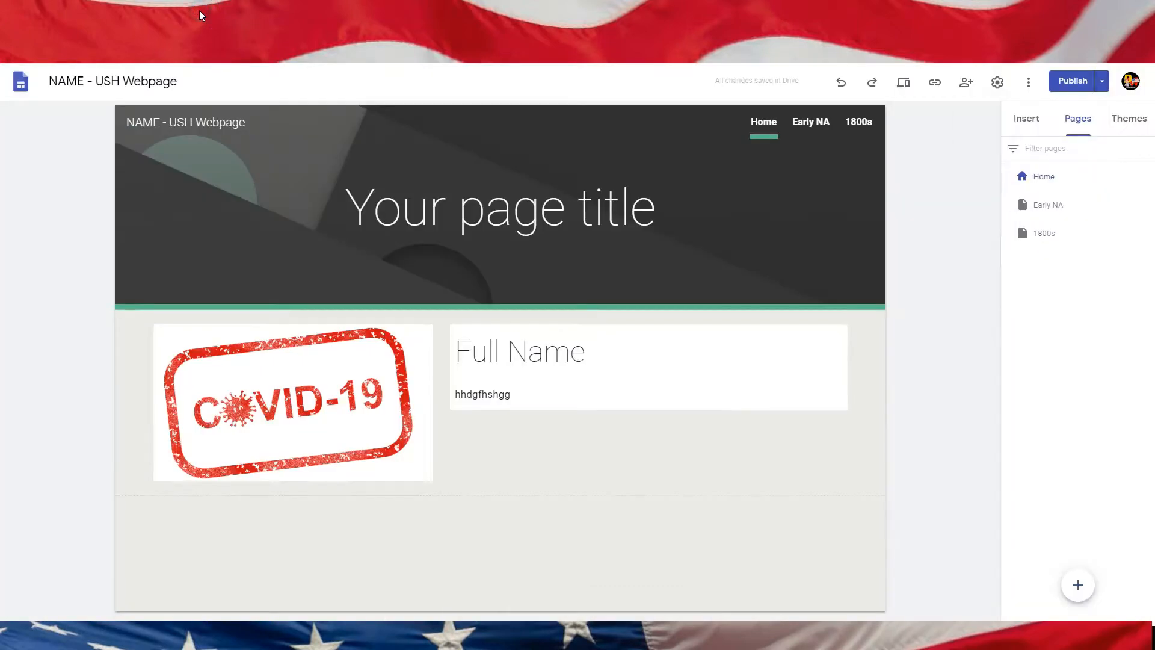
Step: Open the Insert options in the editor and review the example summer school site's Knowledge and Home pages alongside it
left_click(771, 343)
left_click(1026, 118)
scroll(1071, 475, "down", 3)
scroll(1070, 479, "up", 3)
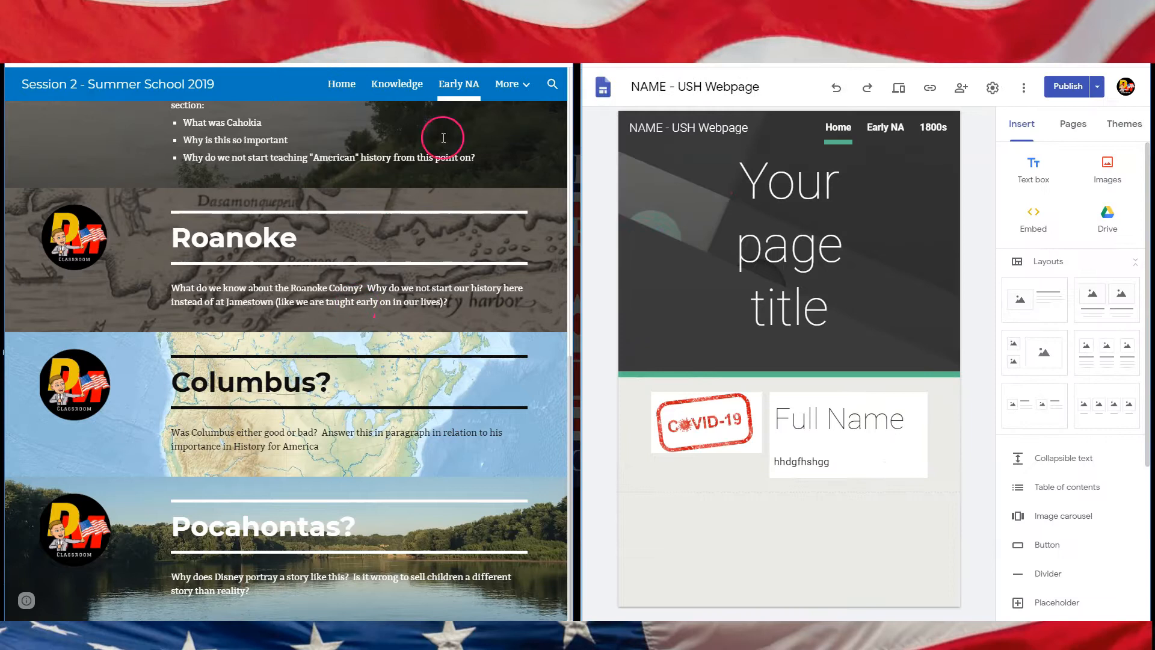
left_click(396, 92)
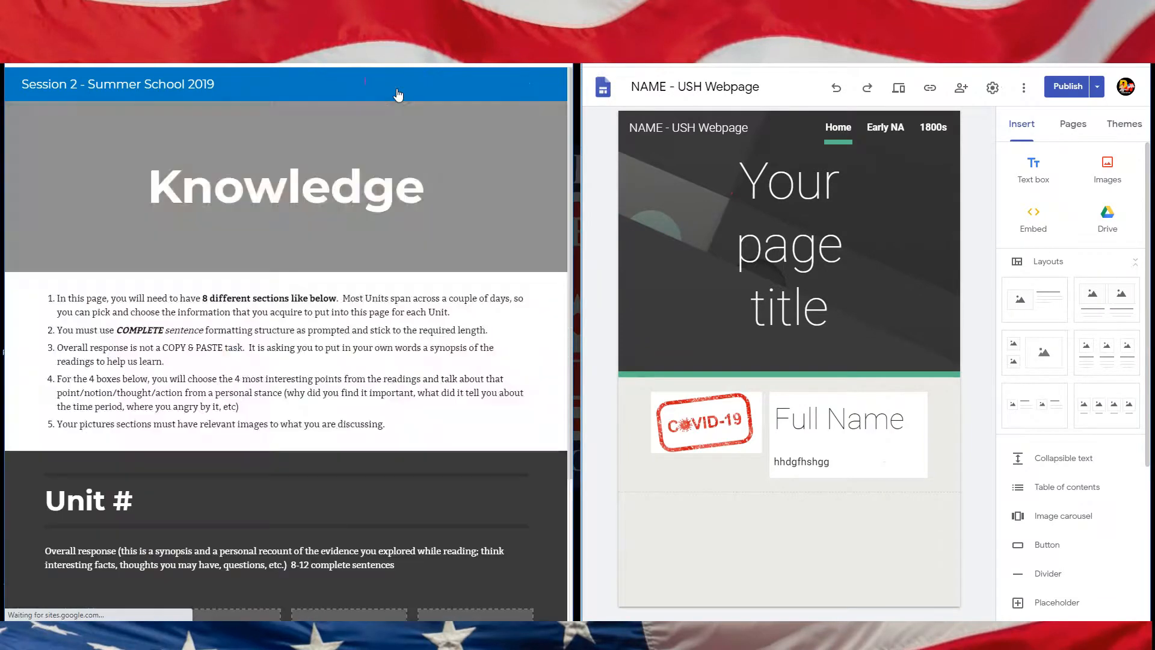
scroll(328, 325, "down", 3)
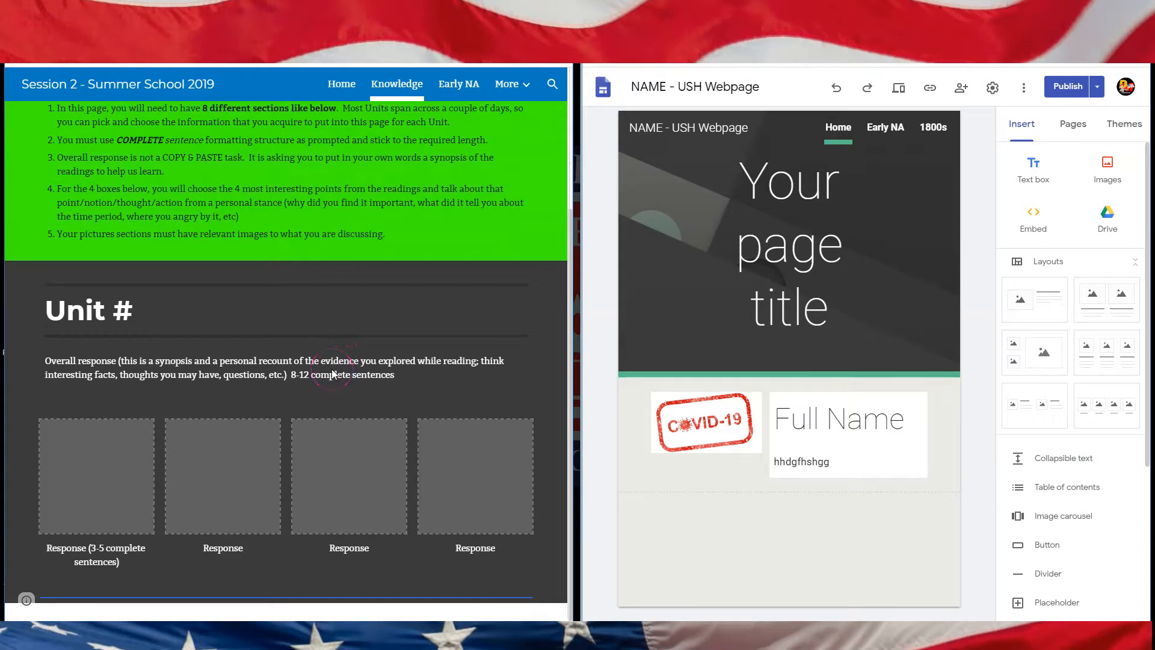
scroll(373, 304, "up", 3)
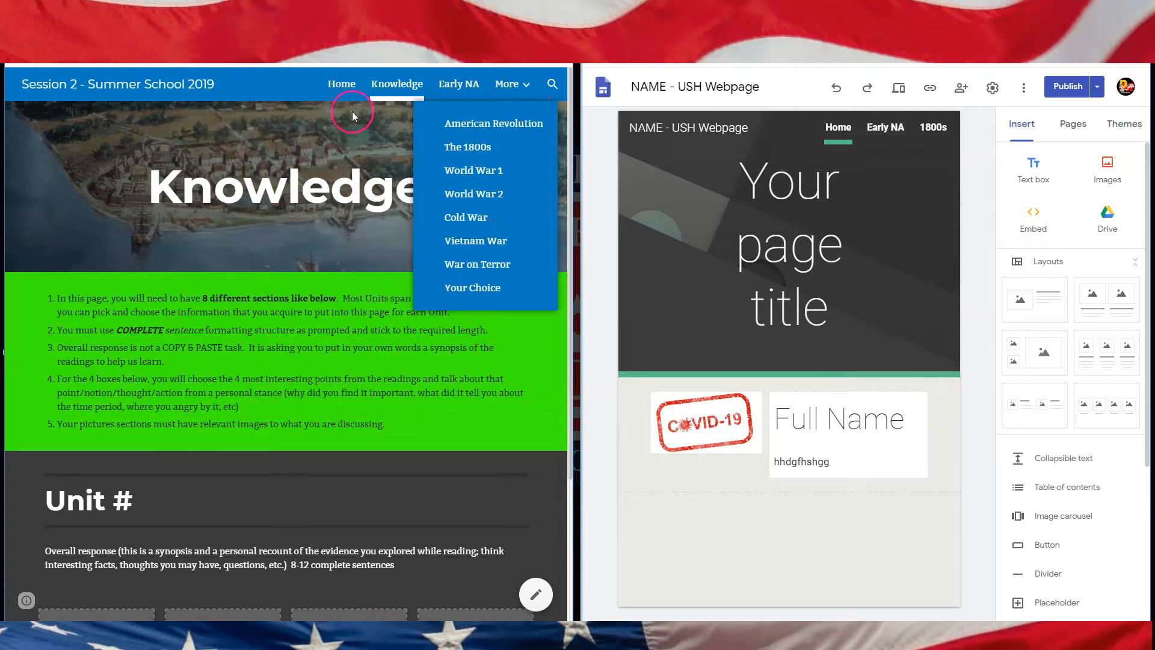
left_click(340, 84)
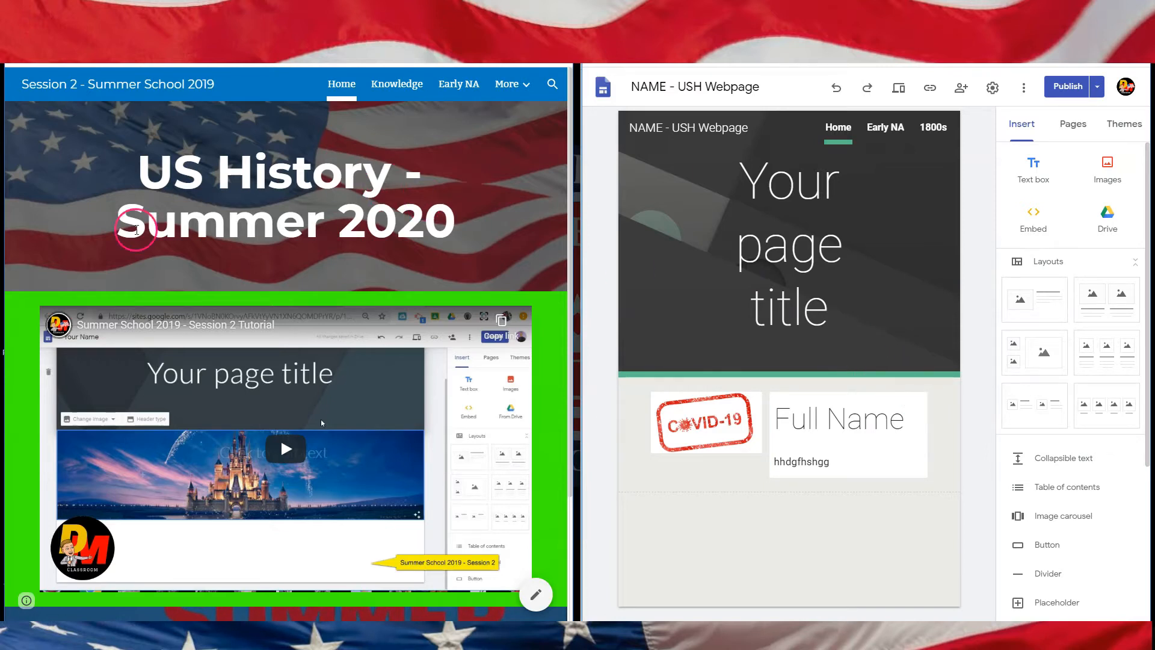
scroll(258, 369, "down", 3)
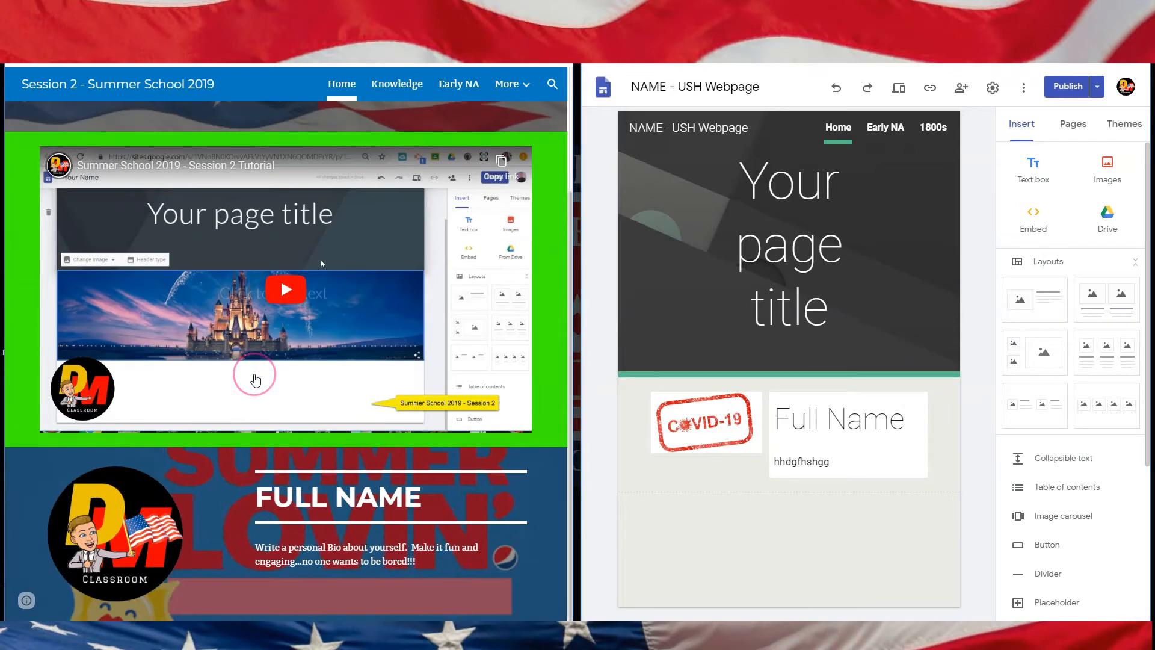